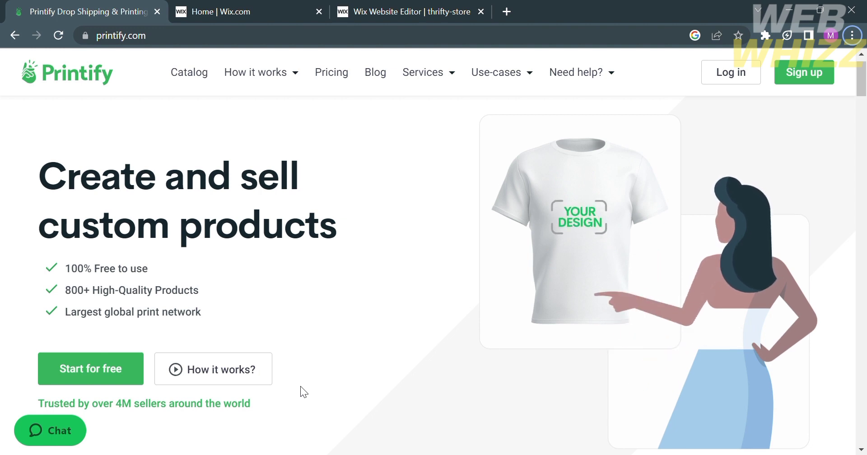
Step: Review the Printify homepage's introduction, its seller benefits and the section on adding designs to products
scroll(294, 244, down, 2)
scroll(294, 244, up, 3)
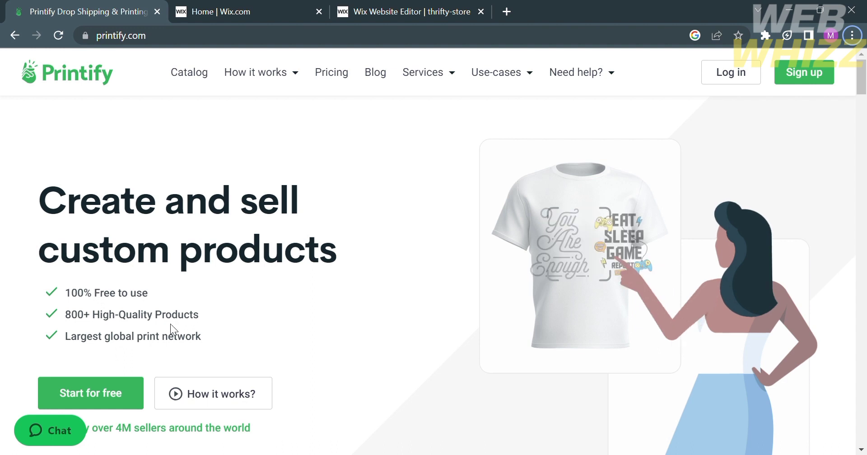
scroll(259, 327, down, 2)
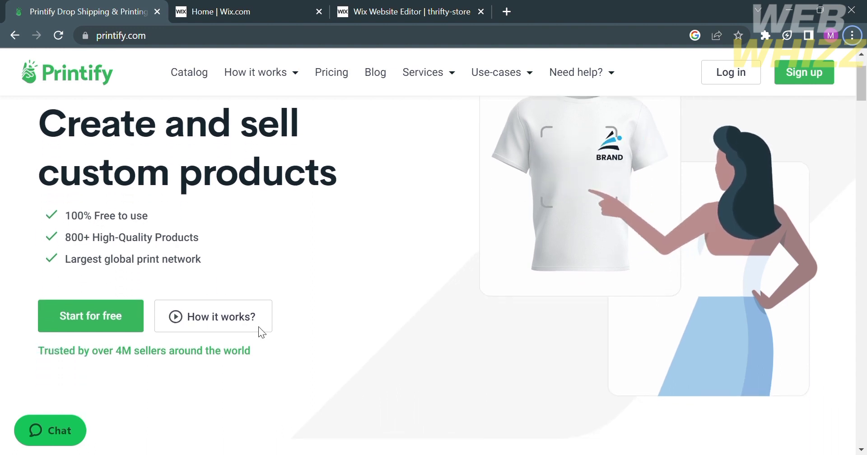
scroll(259, 327, down, 1)
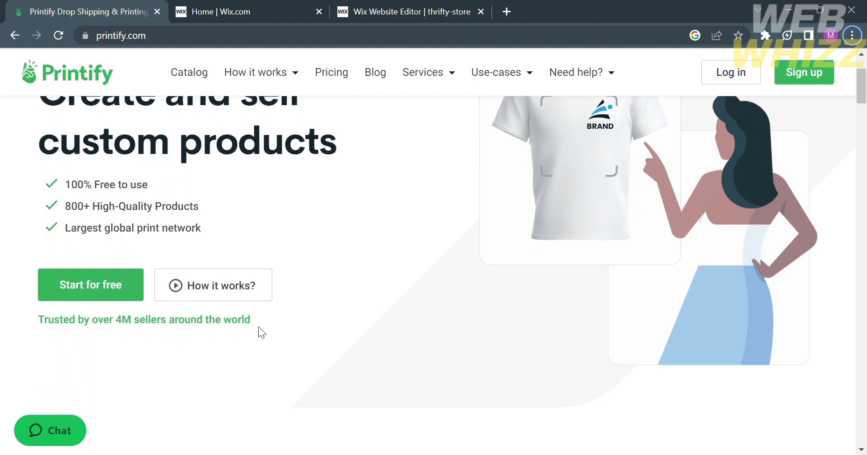
scroll(258, 326, down, 2)
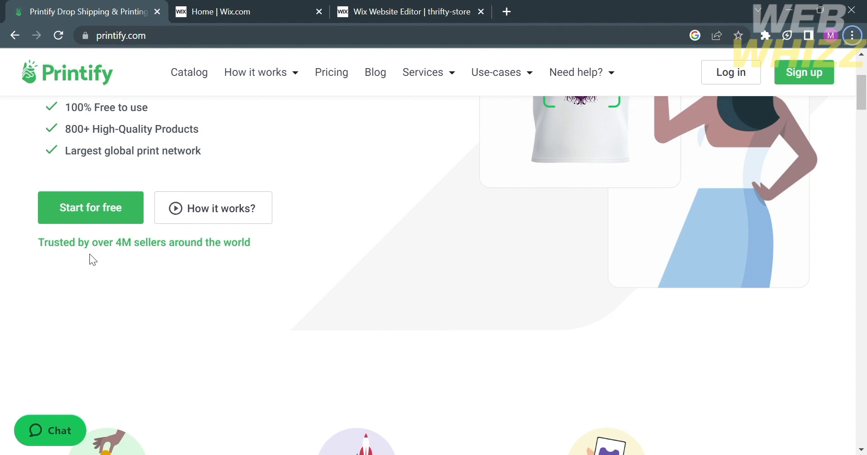
scroll(331, 235, down, 6)
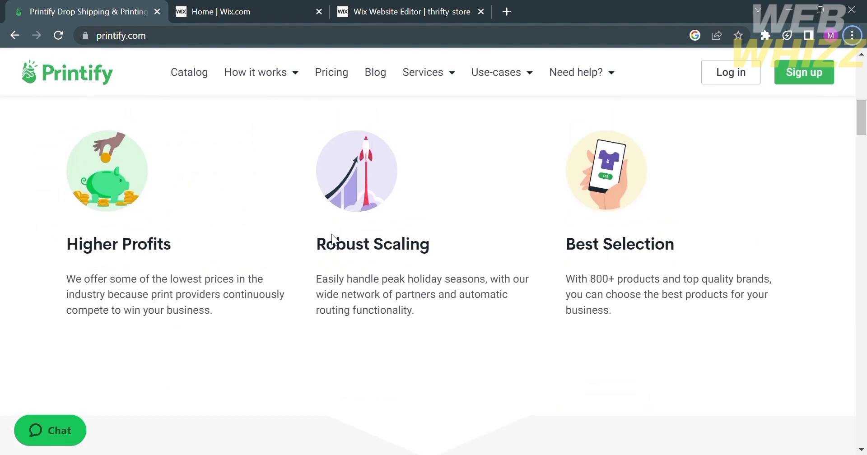
scroll(332, 234, up, 1)
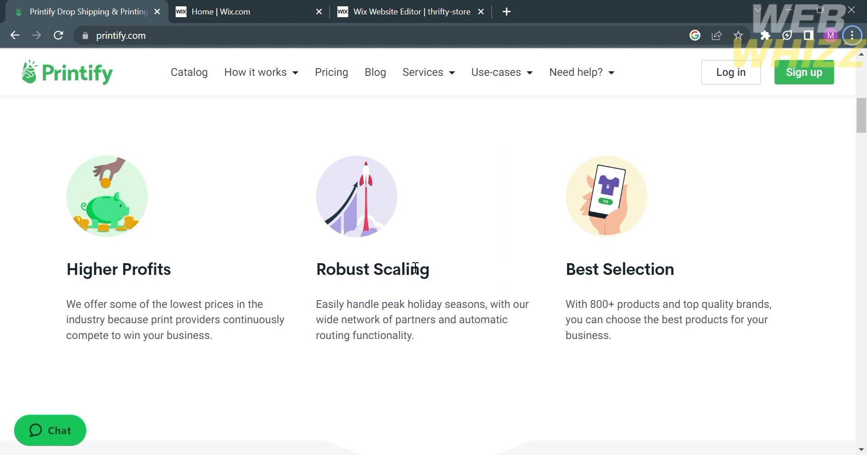
scroll(438, 331, down, 1)
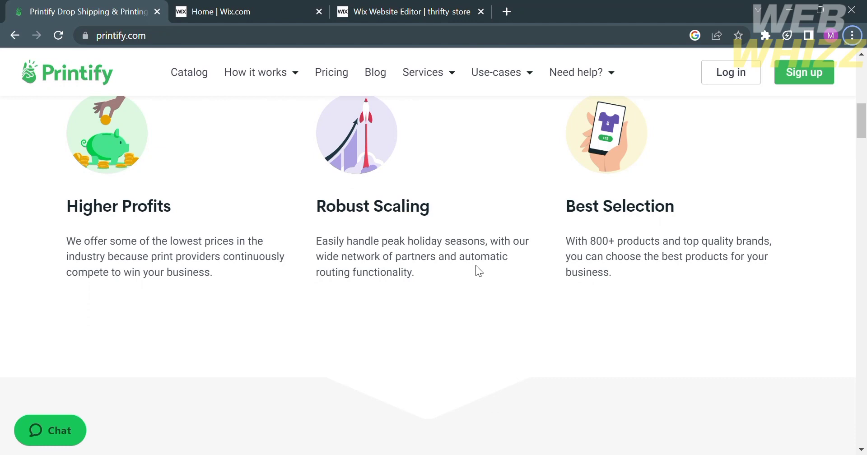
scroll(656, 289, down, 8)
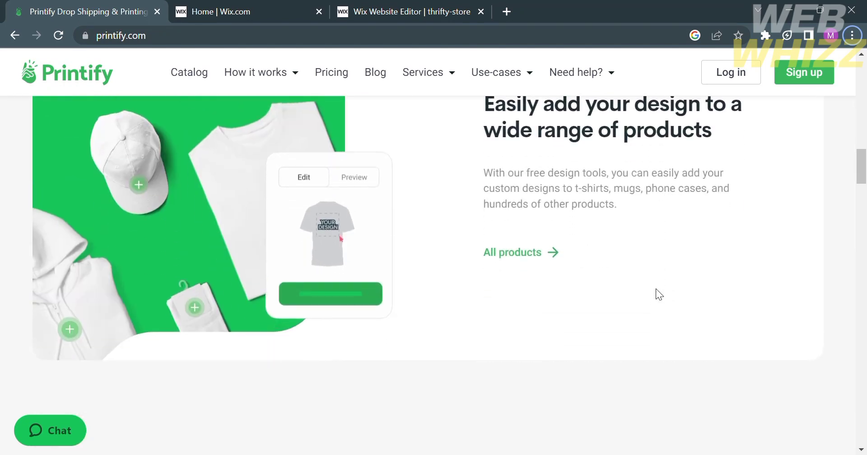
scroll(656, 289, up, 3)
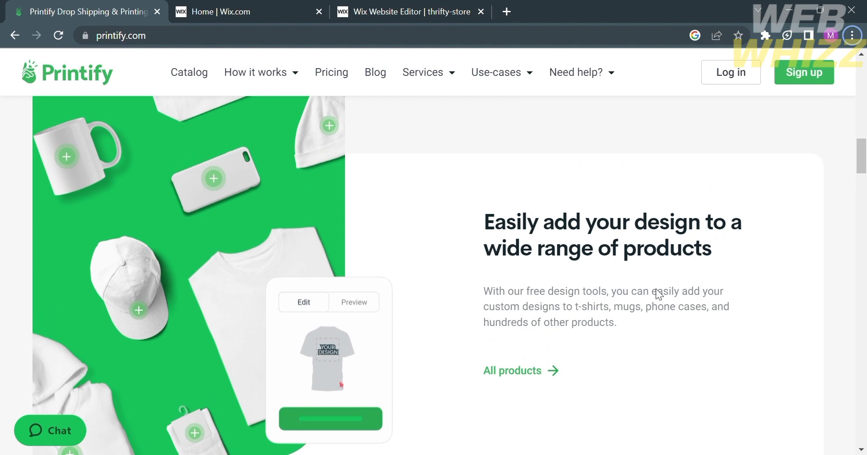
scroll(555, 364, down, 8)
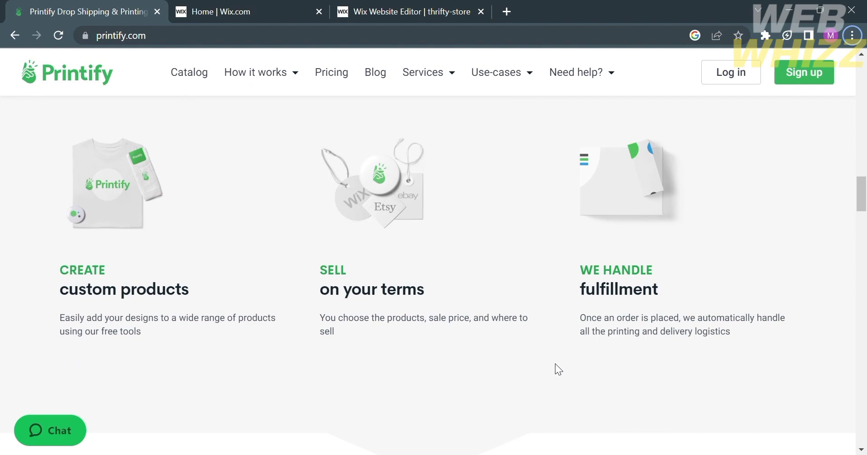
Step: Look through the homepage's supported store integrations, the large-business offer and the seller testimonials
scroll(492, 397, down, 5)
scroll(492, 398, down, 2)
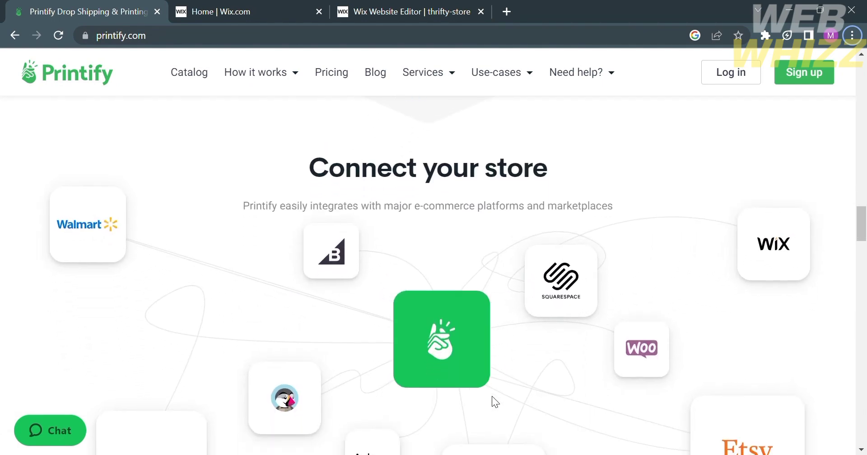
scroll(492, 396, down, 1)
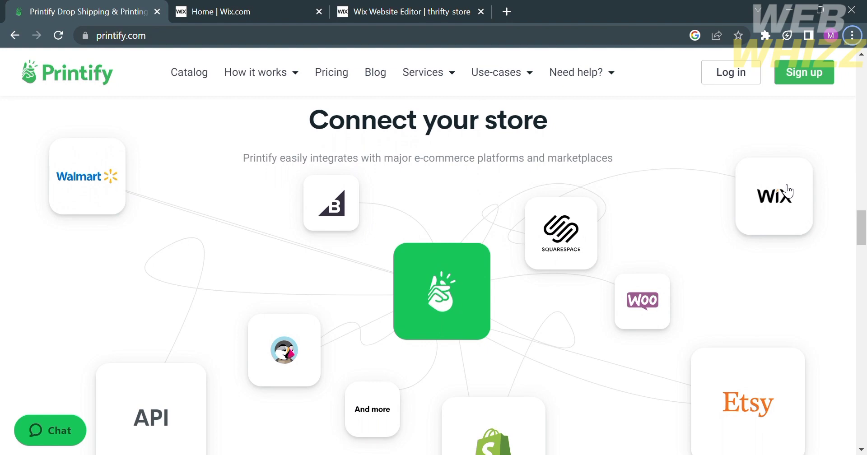
scroll(786, 190, down, 4)
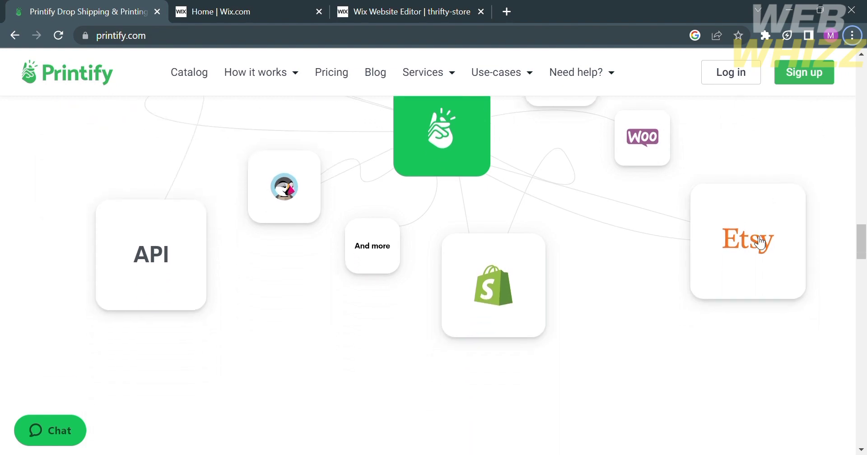
scroll(507, 283, up, 3)
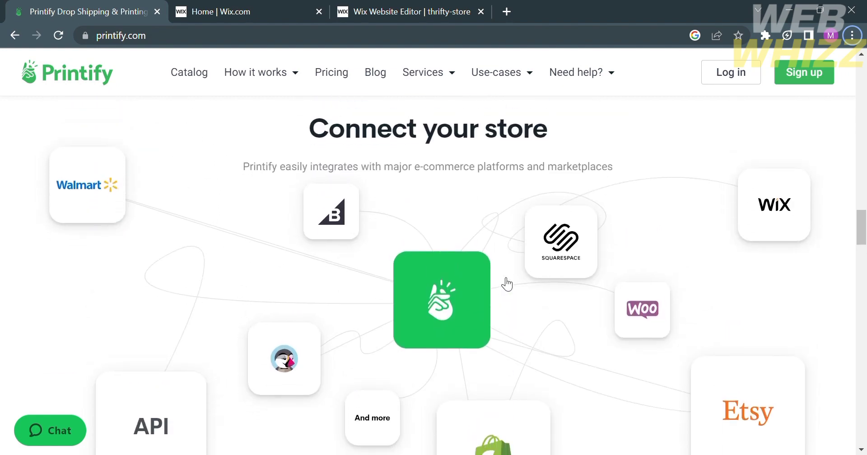
scroll(507, 283, down, 10)
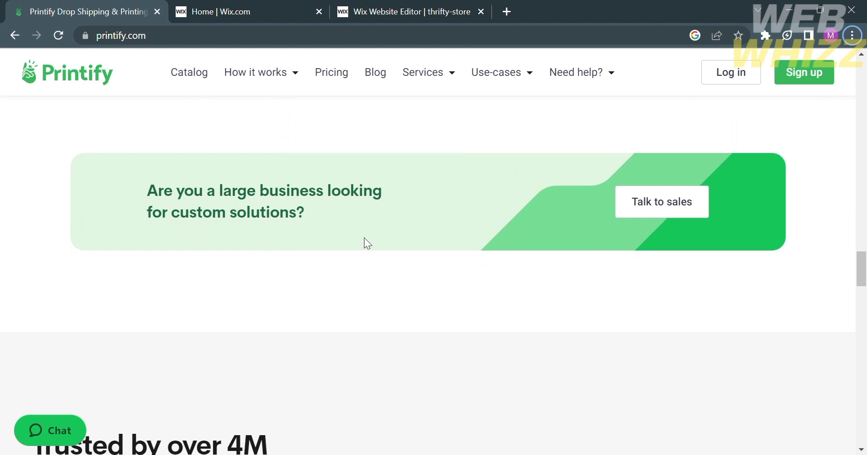
scroll(422, 183, down, 6)
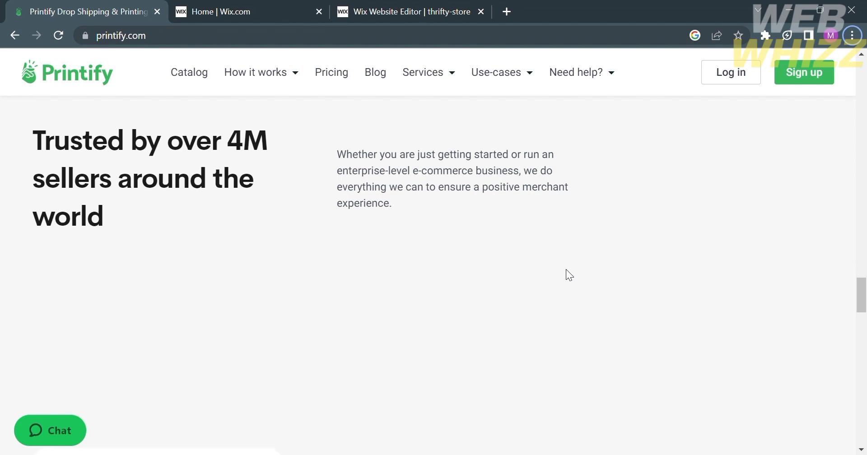
scroll(566, 269, down, 4)
scroll(566, 269, up, 1)
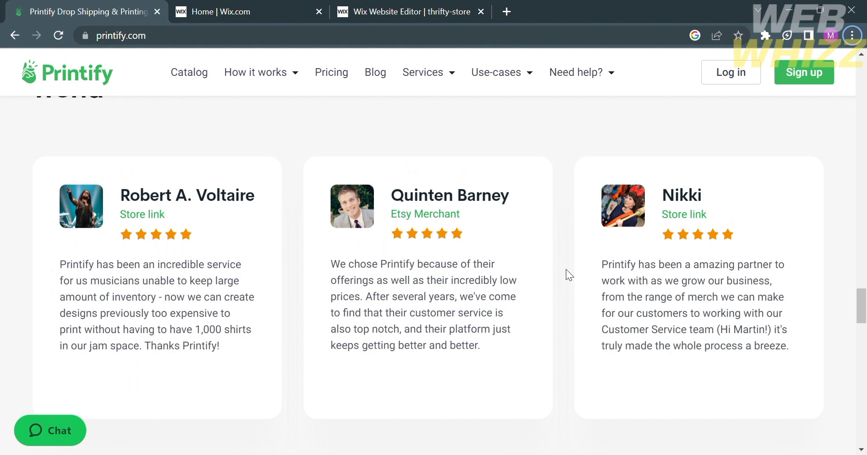
Step: Examine the homepage's t-shirt profit example and the footer's integration, discovery and selling links
scroll(686, 312, down, 15)
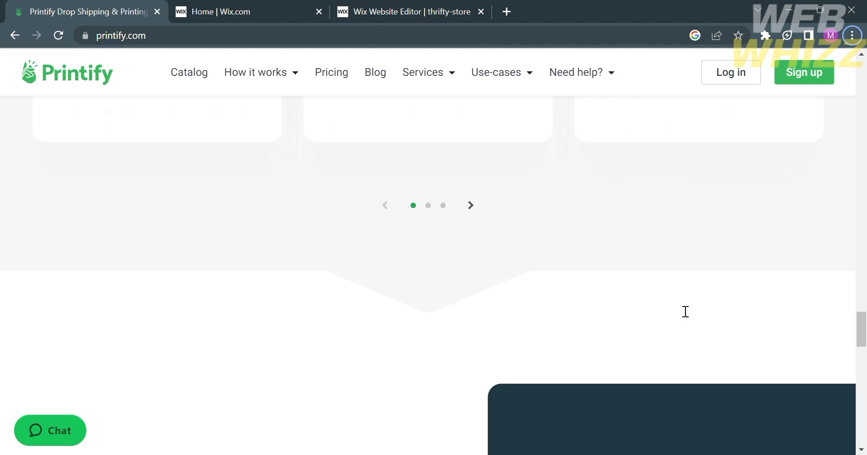
scroll(685, 311, up, 7)
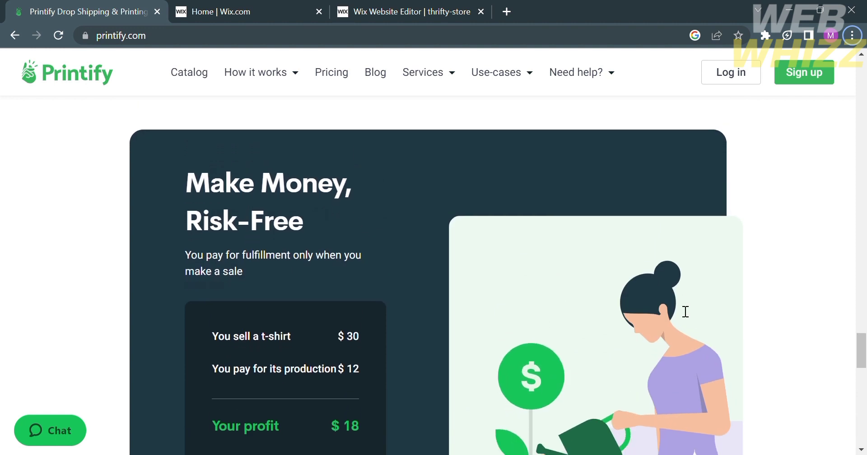
scroll(685, 312, down, 1)
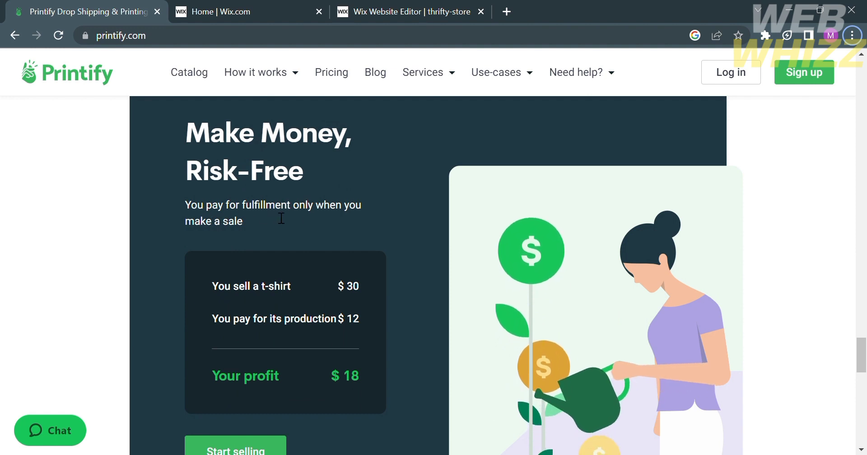
scroll(392, 232, down, 2)
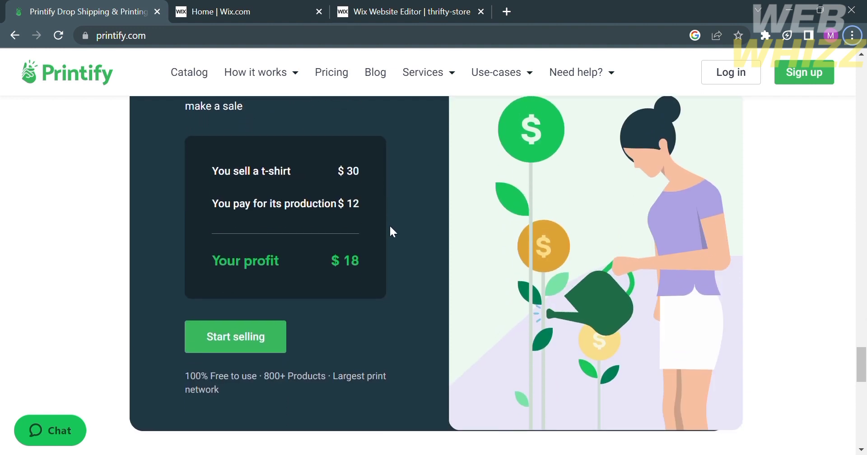
scroll(362, 174, up, 1)
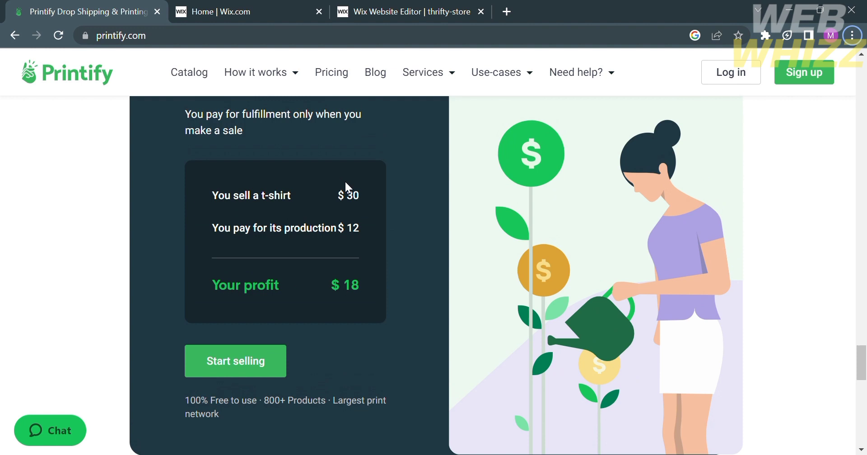
drag(338, 189, 382, 193)
click(385, 194)
click(381, 239)
scroll(460, 289, down, 5)
scroll(460, 285, down, 5)
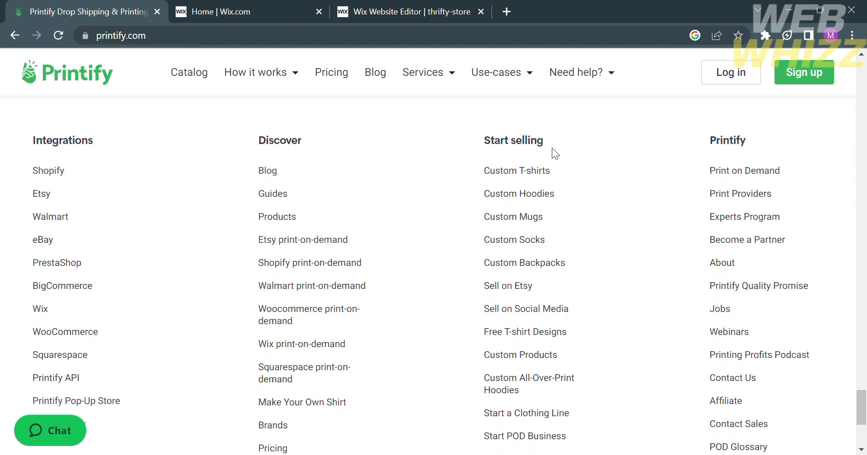
scroll(729, 208, up, 1)
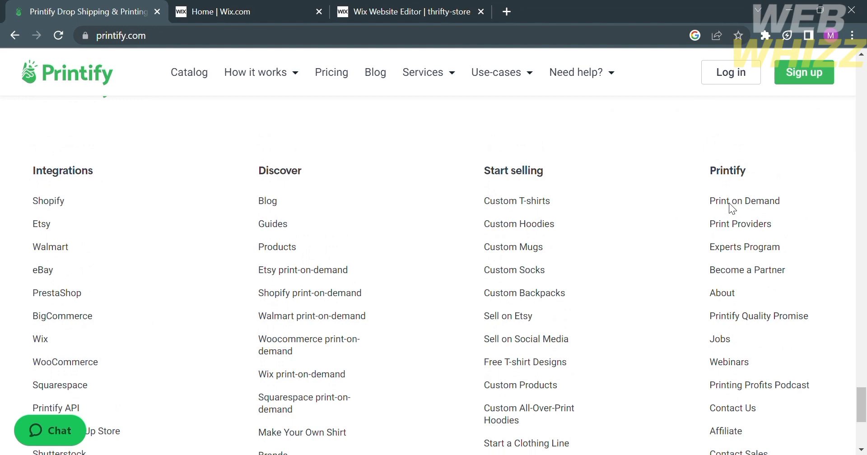
Step: Start the free registration from the top of the homepage and sign up with a Google account
scroll(729, 203, up, 20)
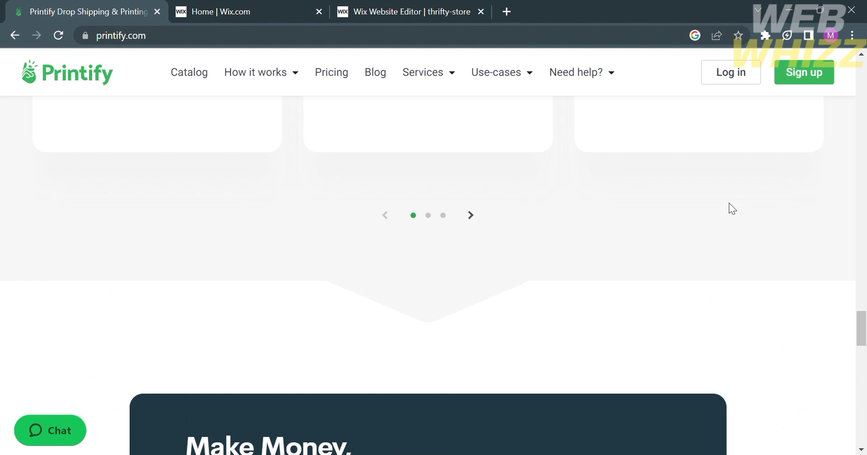
scroll(729, 202, up, 15)
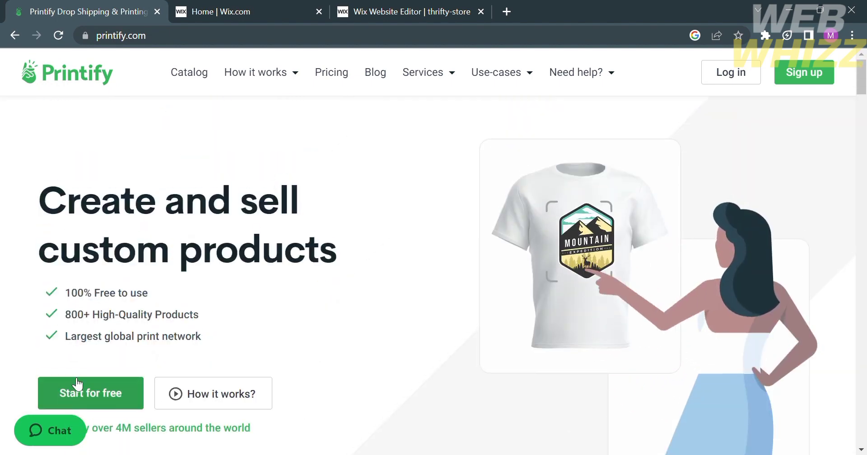
click(108, 396)
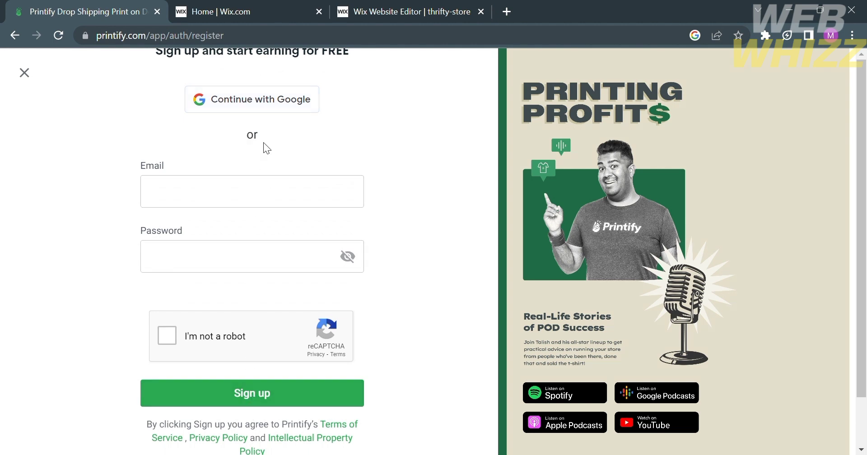
click(265, 108)
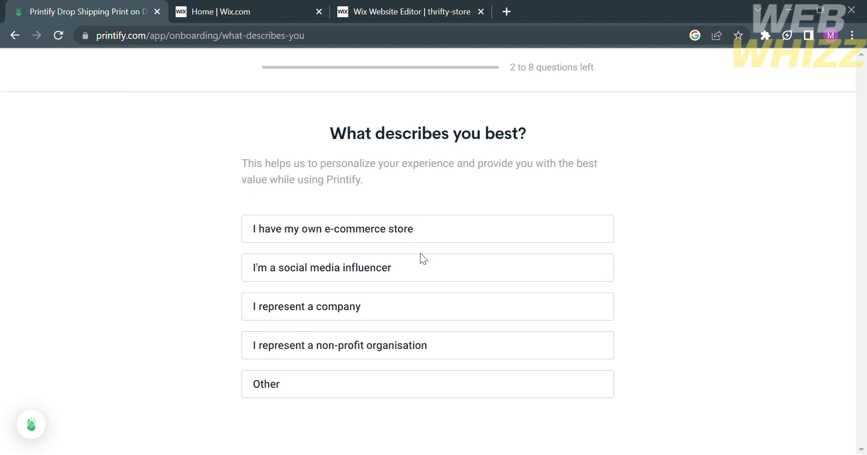
Step: Answer the onboarding questions with "I'm a social media influencer" and "Order products for myself", and choose to explore the catalog
click(425, 263)
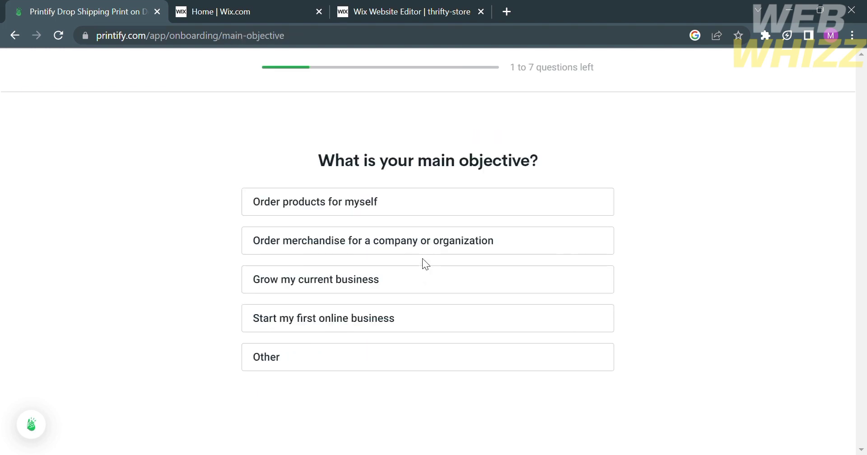
click(388, 203)
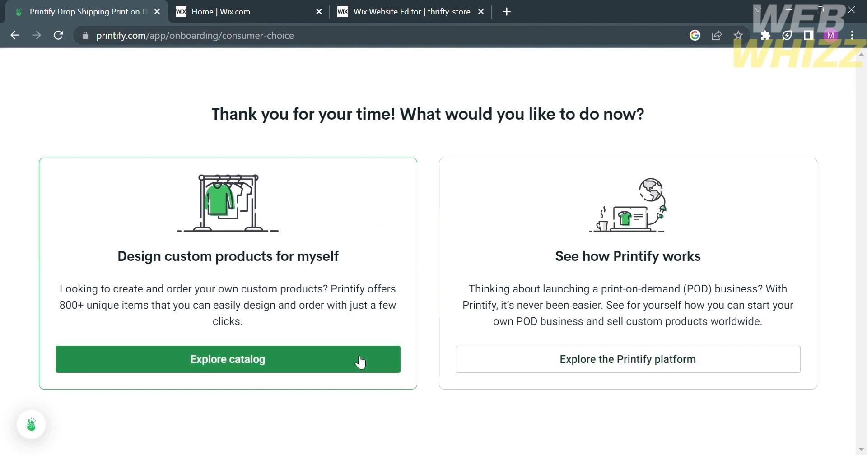
click(335, 358)
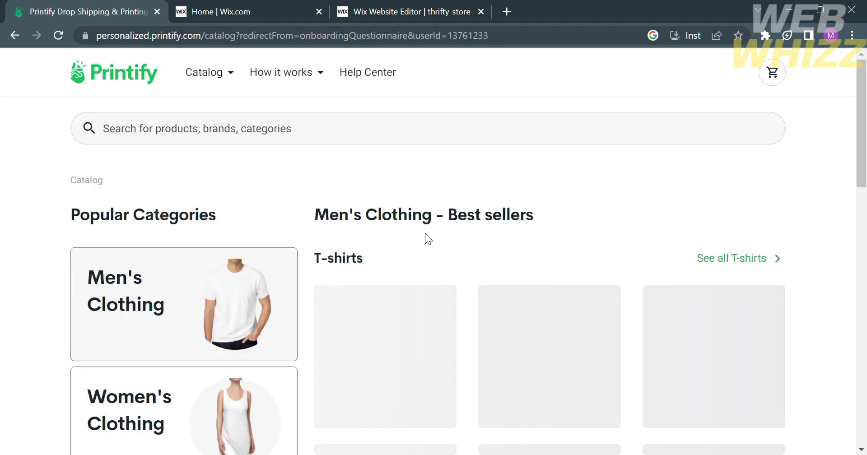
Step: Browse the catalog's popular categories and the best-selling men's T-shirts and sweatshirts
scroll(649, 364, down, 5)
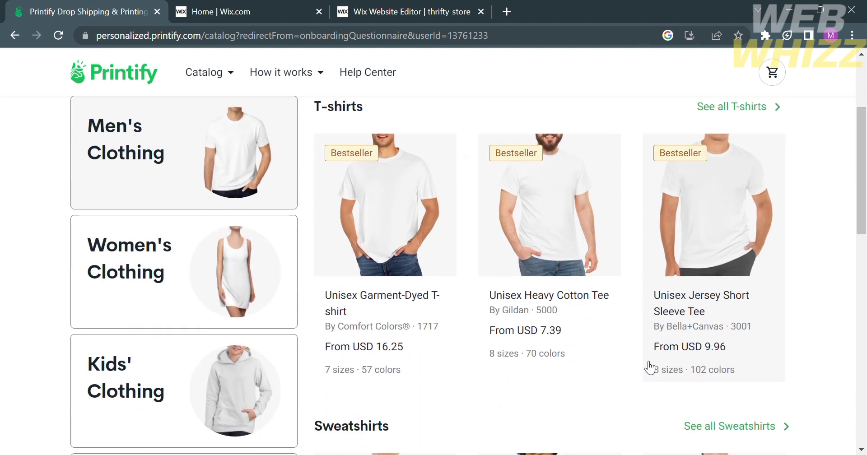
scroll(645, 364, up, 4)
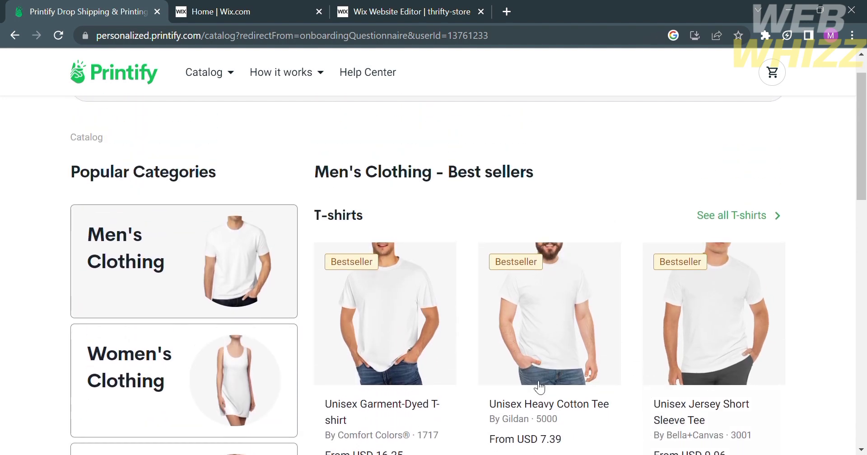
scroll(497, 404, down, 1)
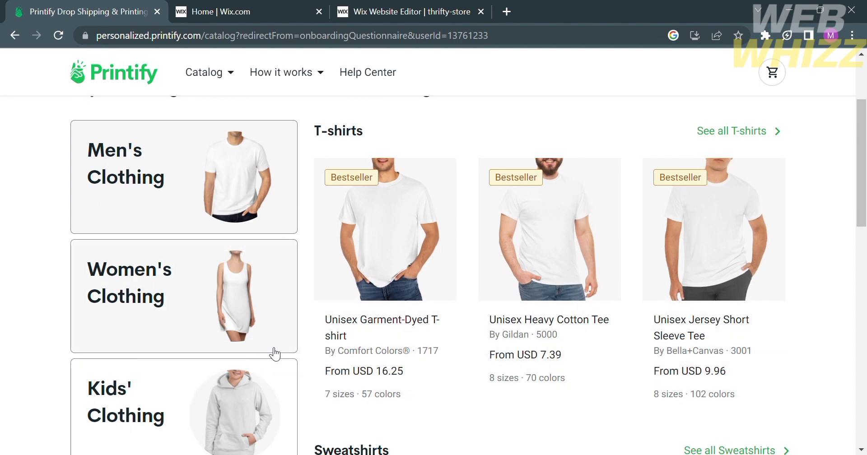
scroll(222, 294, down, 8)
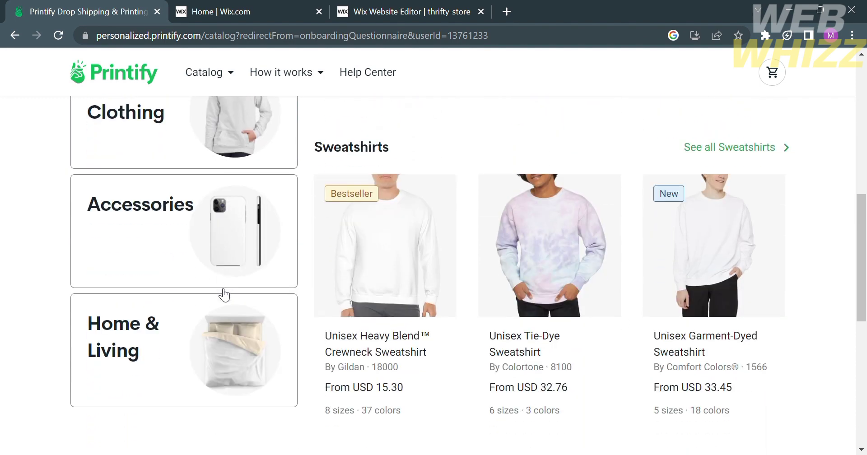
Step: Look through the best-selling men's hoodies and sweatshirts, and open the Comfort Colors Unisex Garment-Dyed T-shirt from the T-shirts section
scroll(220, 294, down, 4)
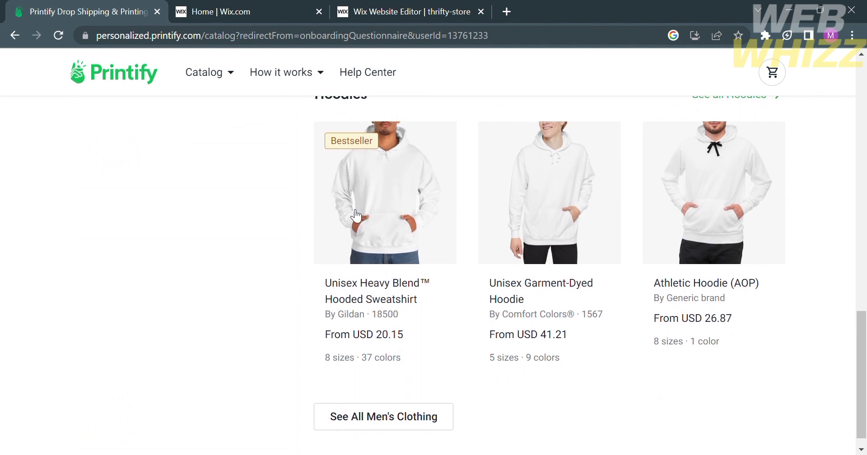
scroll(698, 219, down, 1)
scroll(700, 224, up, 8)
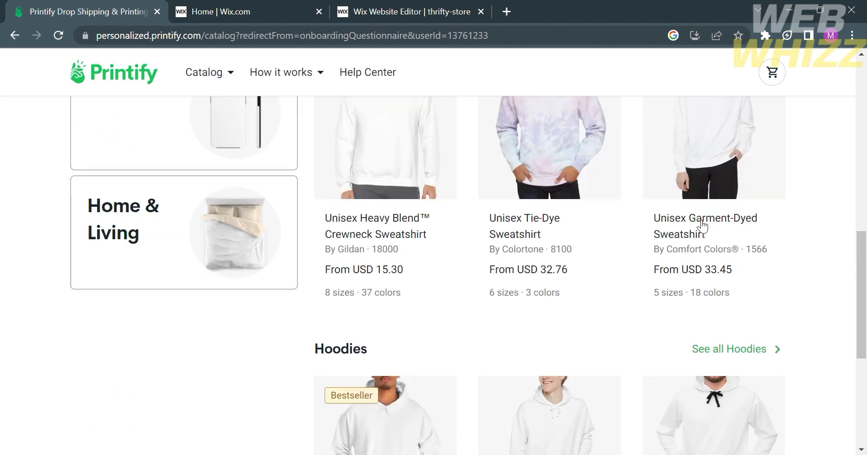
scroll(703, 226, up, 8)
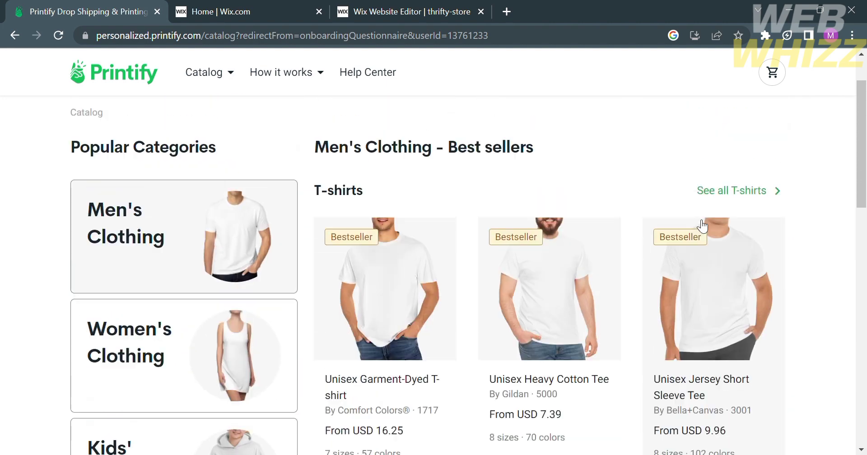
scroll(432, 360, down, 1)
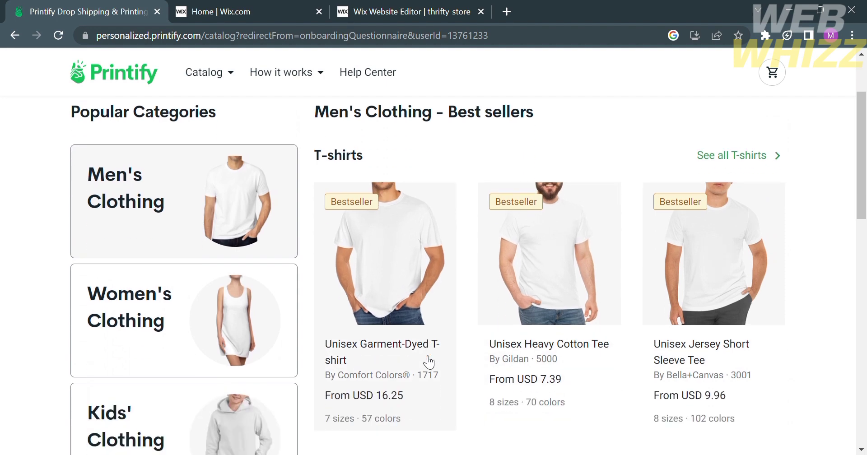
click(412, 275)
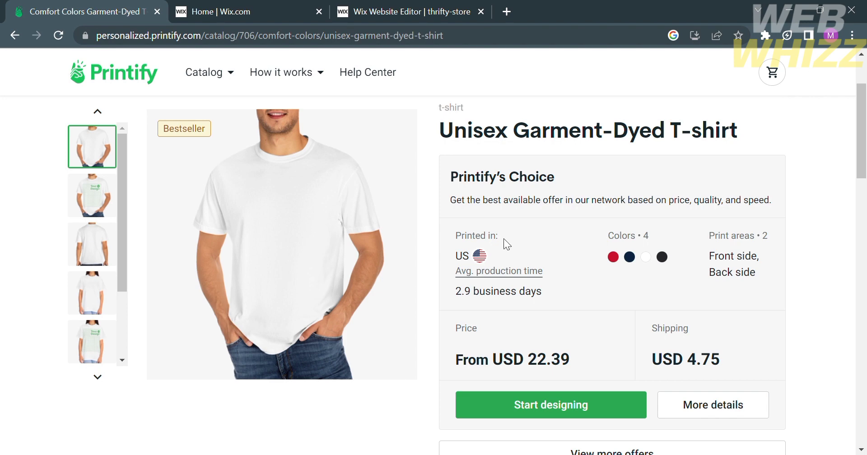
Step: Examine the T-shirt's Printify's Choice offer, description, key features, care instructions, size guide and similar products
mouse_move(503, 272)
scroll(745, 285, down, 4)
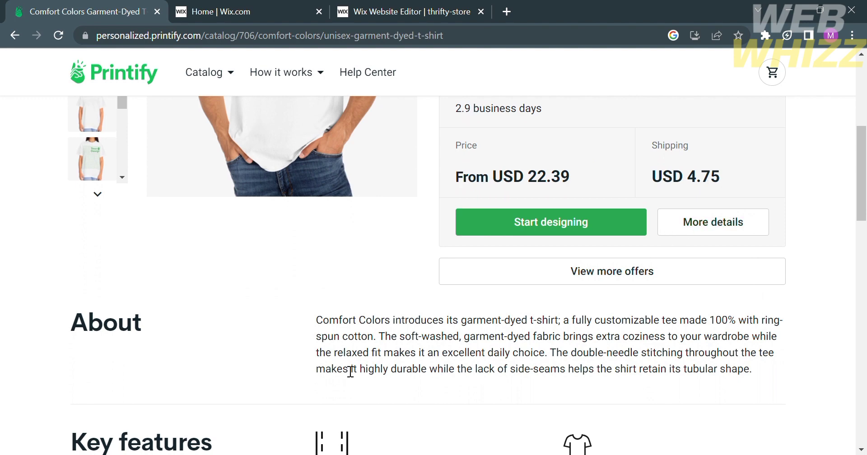
scroll(351, 371, down, 1)
drag(318, 283, 739, 336)
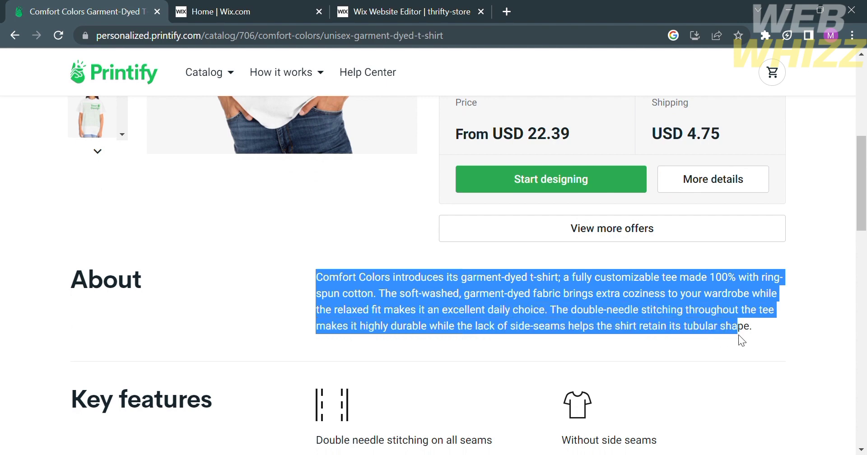
click(765, 335)
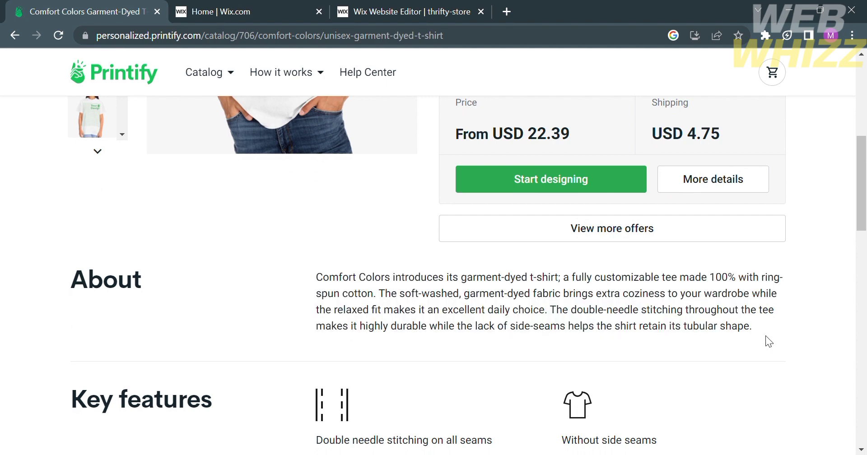
scroll(448, 372, down, 6)
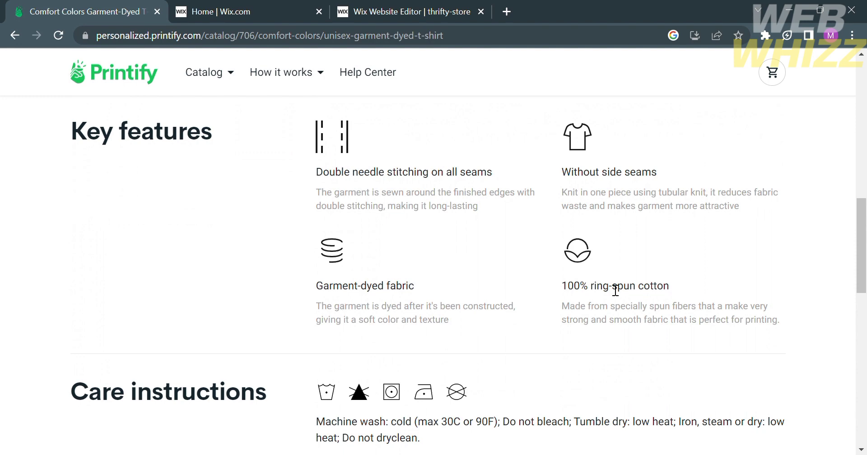
scroll(673, 299, down, 4)
scroll(673, 299, down, 2)
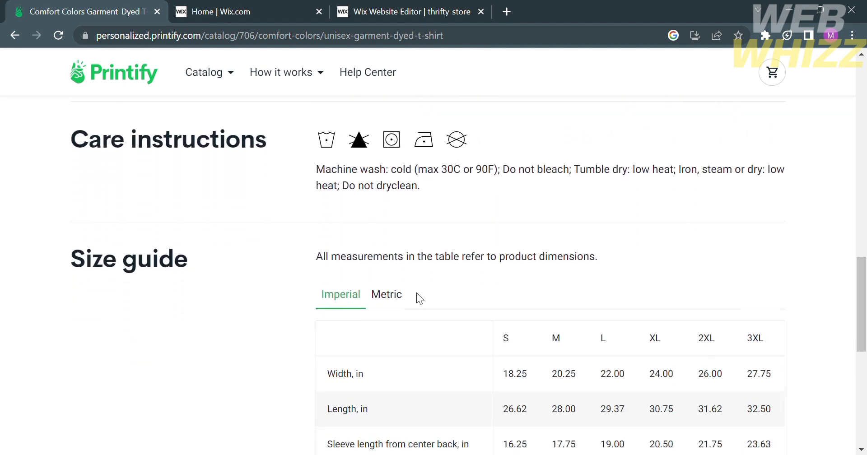
scroll(416, 294, down, 3)
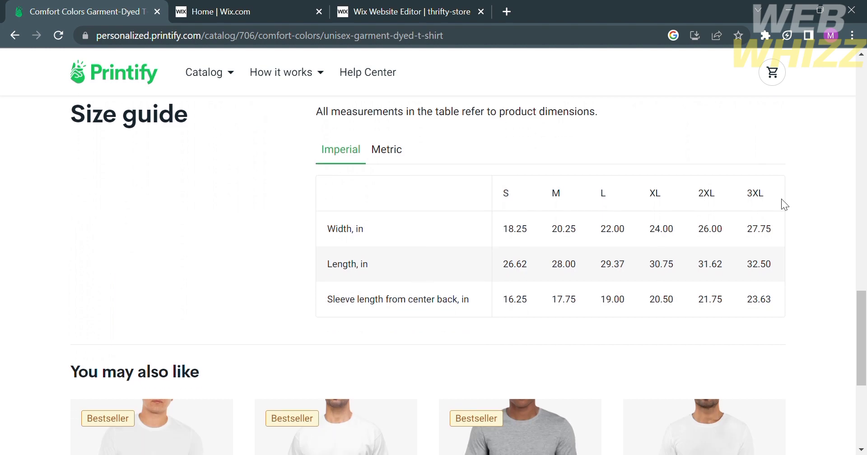
scroll(692, 346, down, 1)
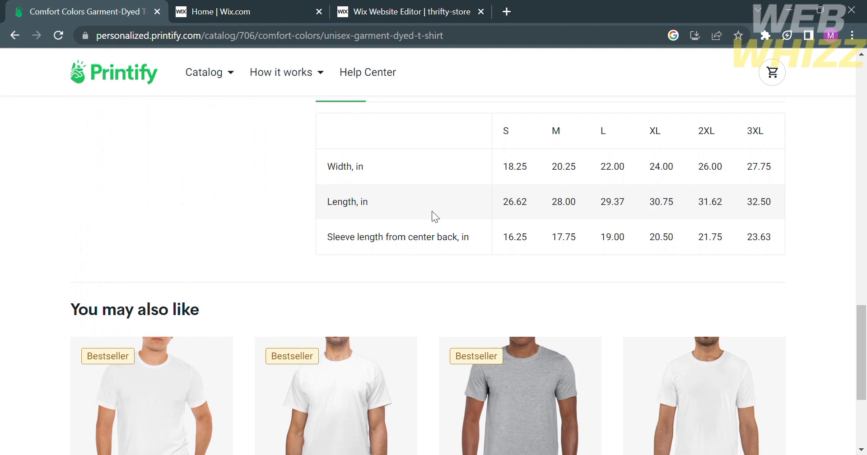
scroll(421, 280, up, 1)
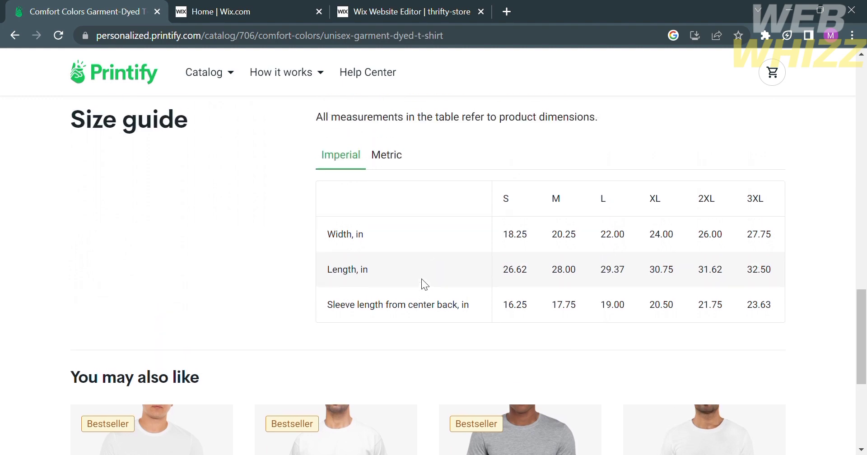
scroll(422, 280, down, 1)
scroll(421, 279, down, 3)
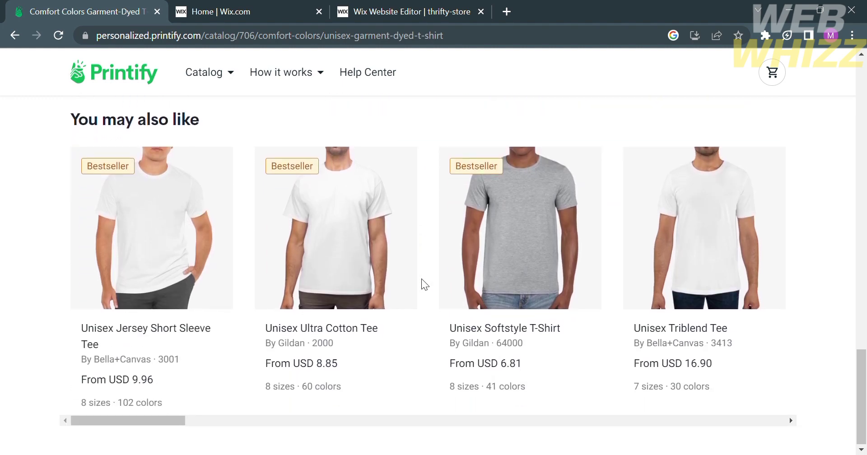
Step: Start designing the T-shirt and add the custom text "WEB WHIZZ" to its front side
scroll(421, 279, up, 8)
scroll(422, 280, up, 15)
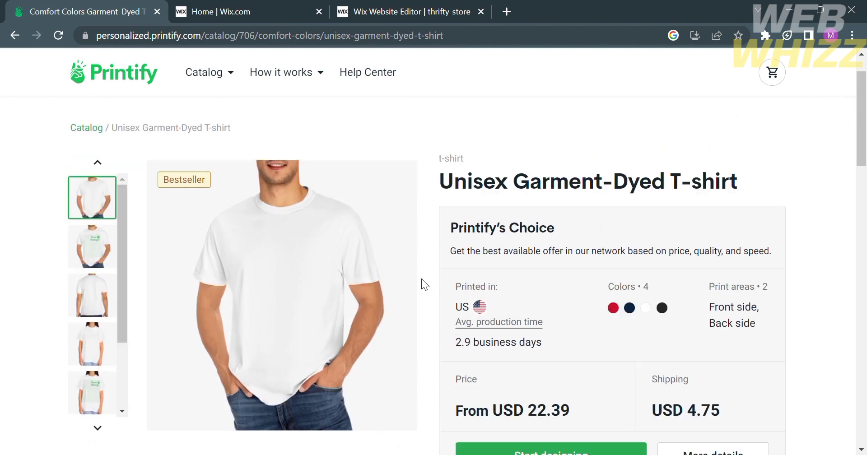
scroll(421, 279, down, 5)
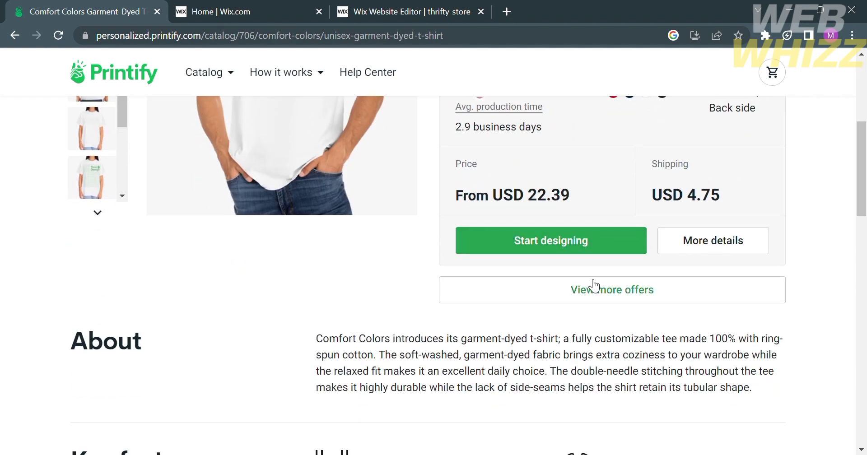
scroll(588, 286, up, 5)
scroll(591, 283, down, 3)
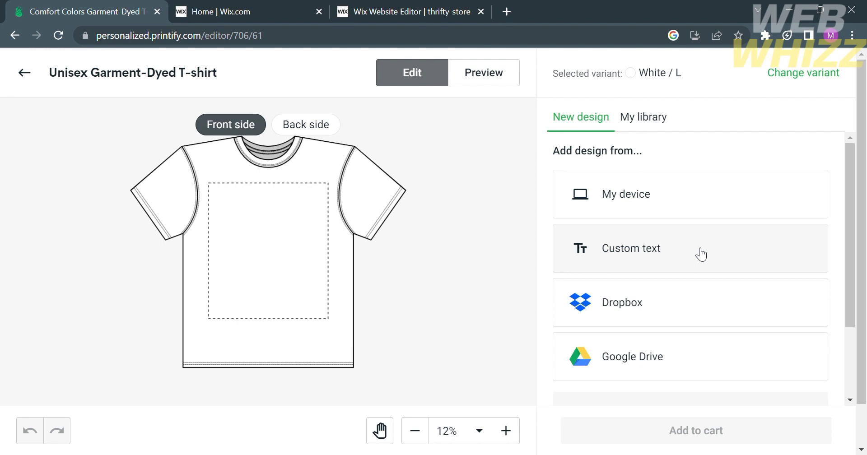
click(702, 254)
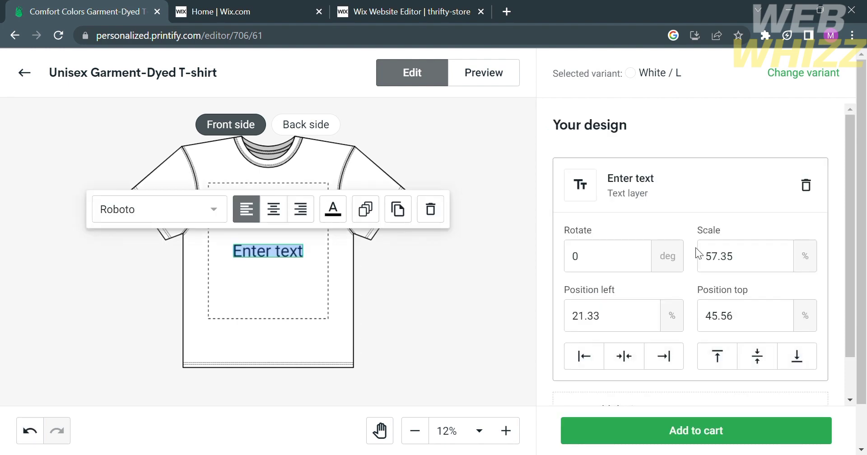
text(WE)
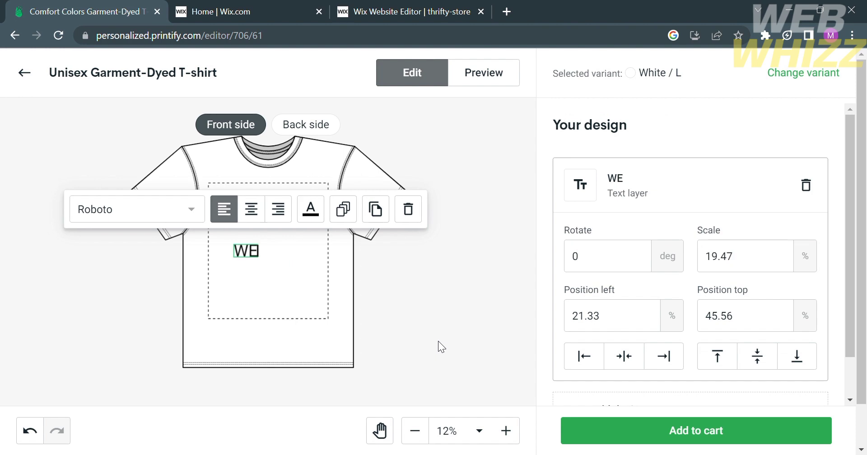
text(B )
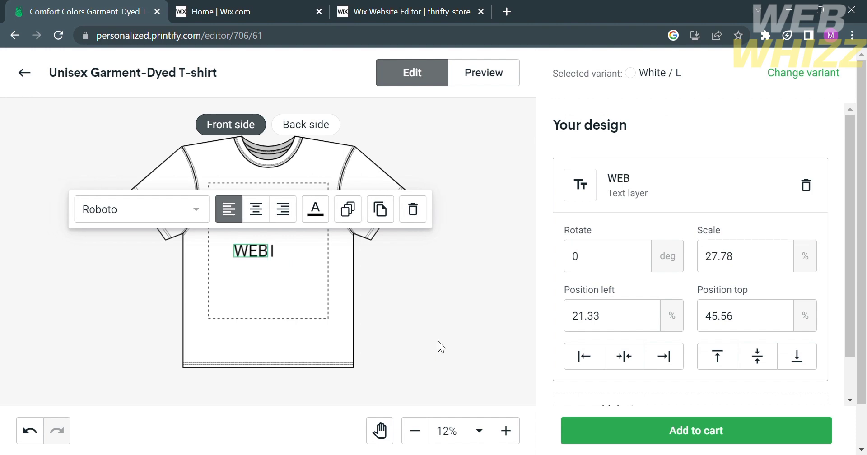
text(WHIZZ)
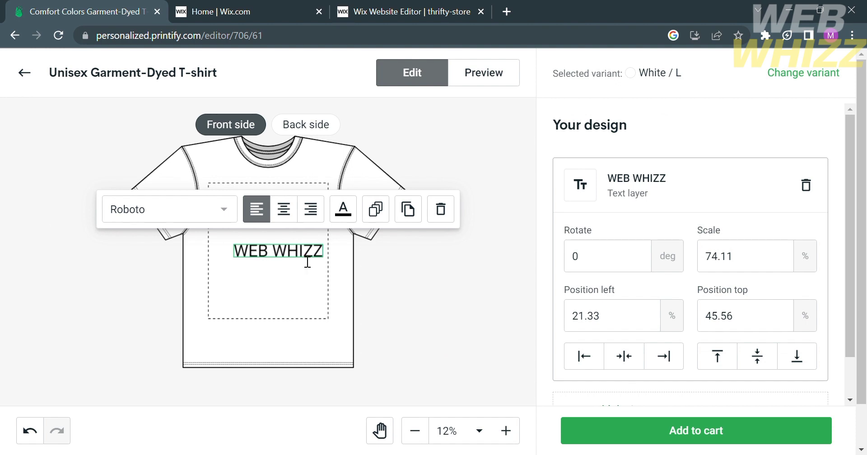
Step: Move the WEB WHIZZ text to the horizontal middle of the print area, about 12.95% from the left and 45.62% from the top
drag(300, 262, 295, 262)
click(391, 283)
click(302, 261)
mouse_move(303, 262)
mouse_down()
mouse_move(283, 261)
mouse_move(293, 260)
mouse_up()
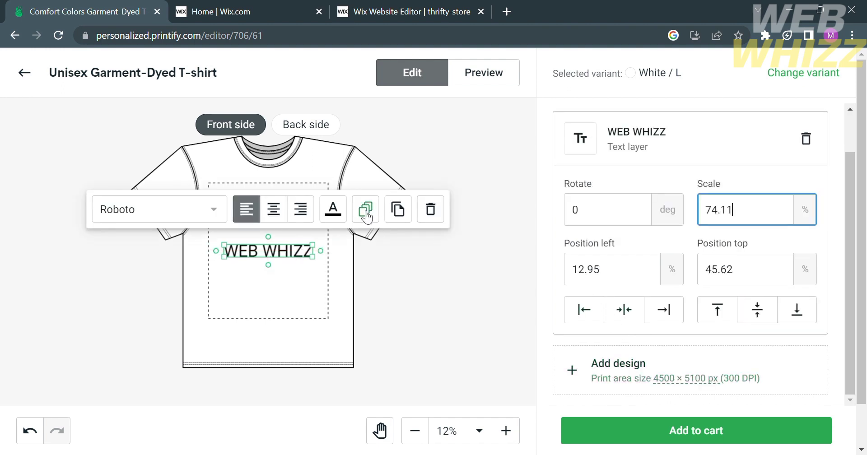
Step: Try yellow on the WEB WHIZZ text, and set it to light green in a bold serif font
click(334, 210)
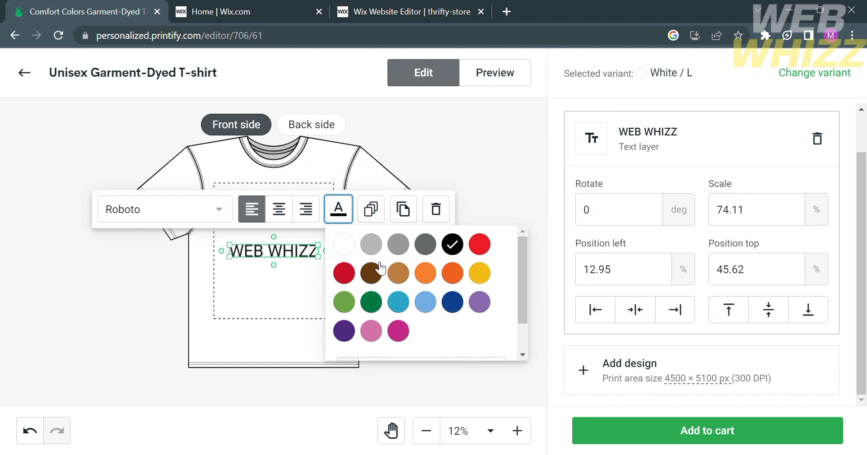
click(488, 270)
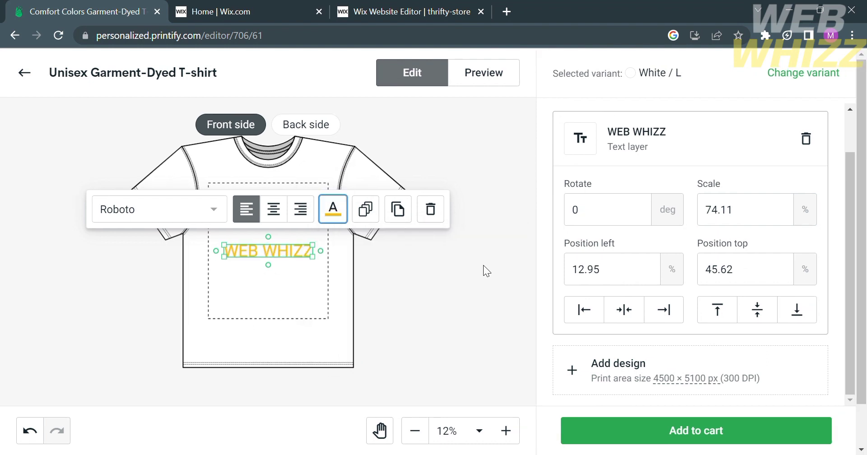
click(339, 216)
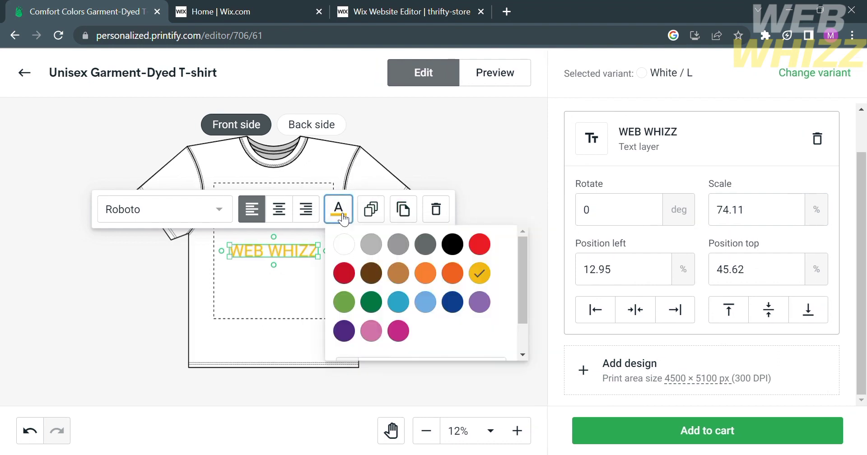
click(344, 302)
click(401, 302)
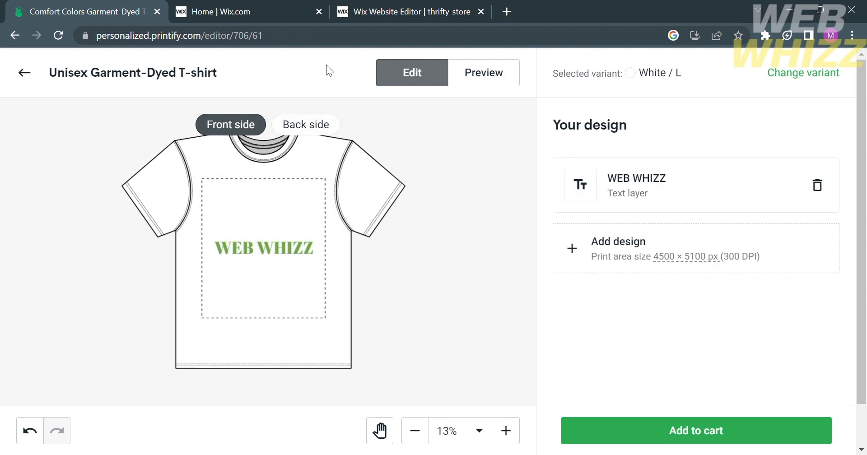
Step: Check the T-shirt's back side and front side, and preview the design on Person 1 and Person 2
click(324, 127)
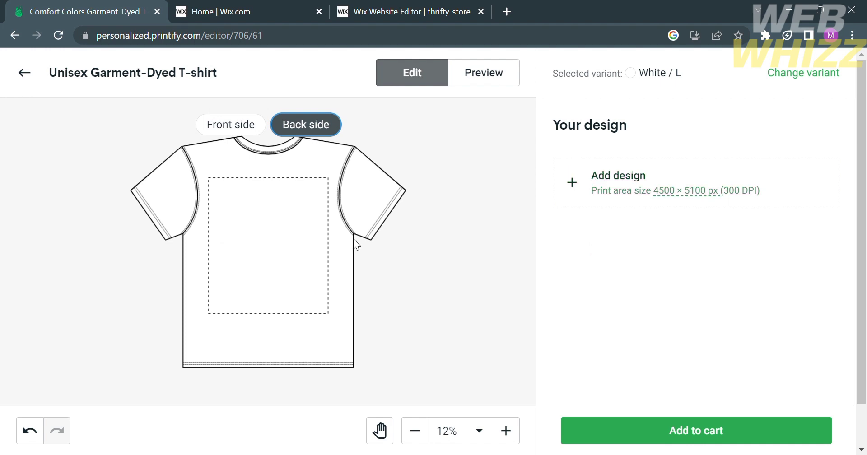
click(249, 128)
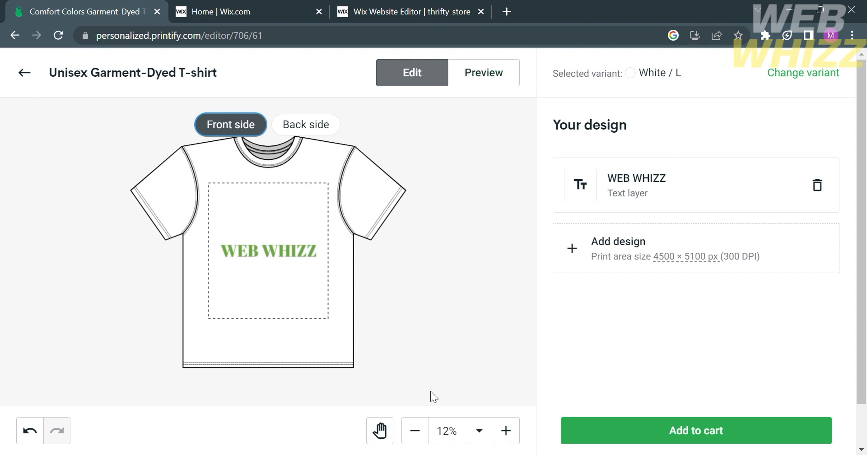
click(476, 77)
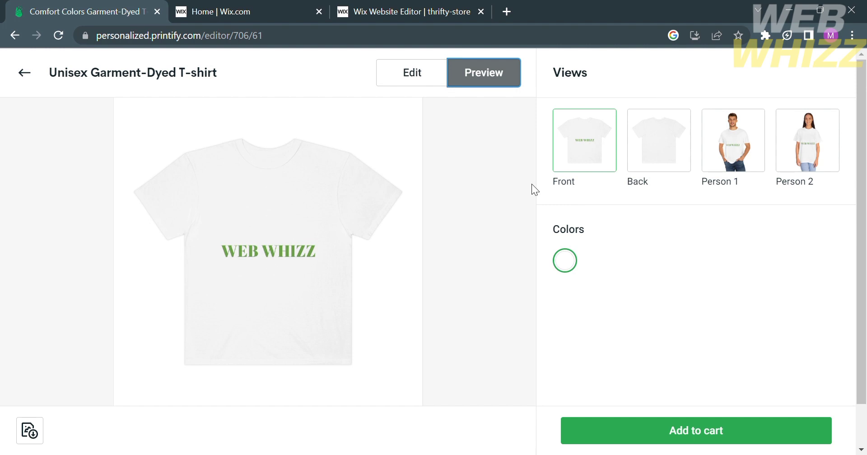
click(734, 183)
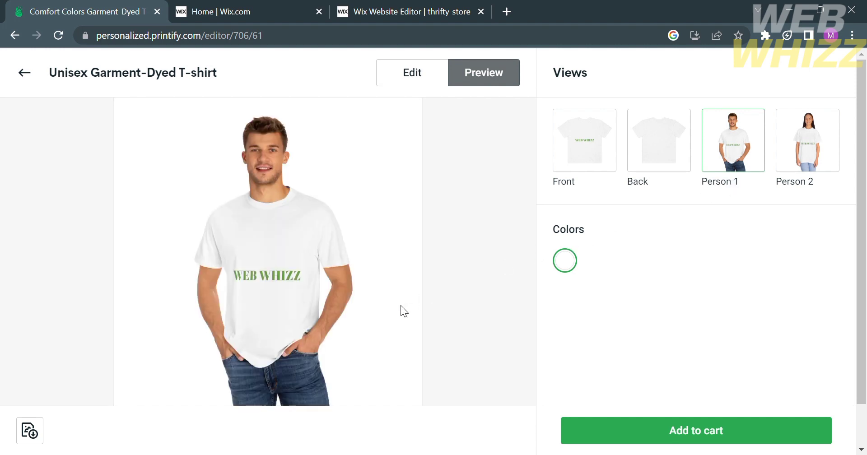
click(812, 156)
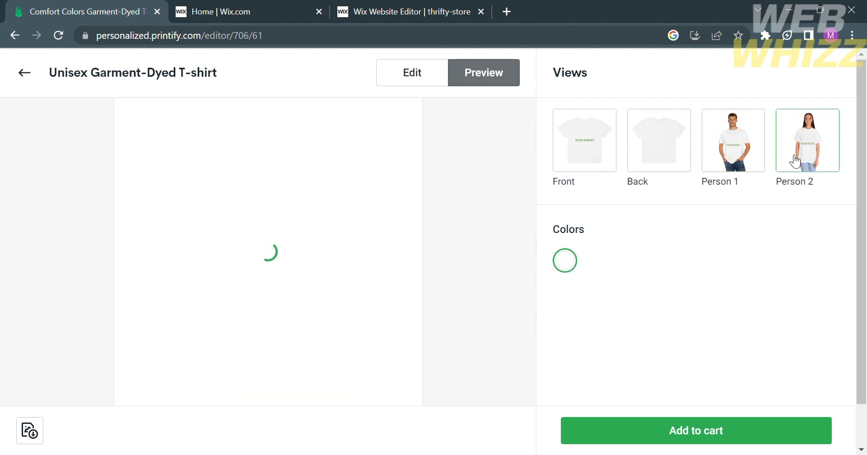
Step: Download the front-view mockup image of the T-shirt and return to editing the design
click(585, 140)
click(30, 430)
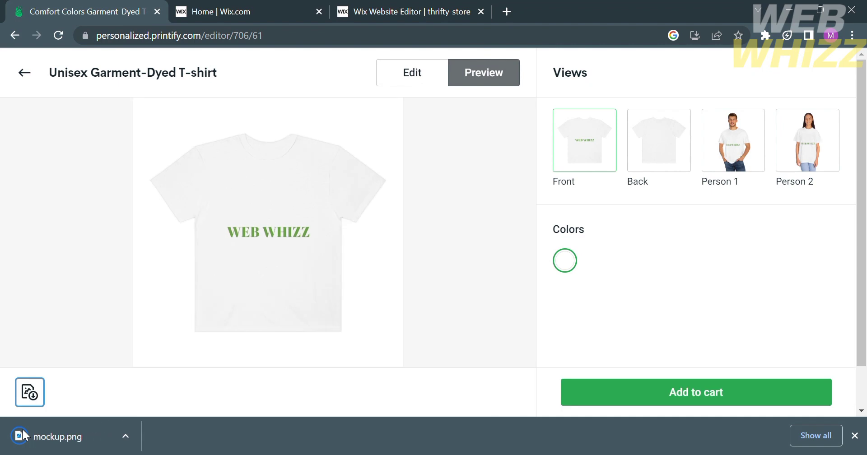
click(856, 436)
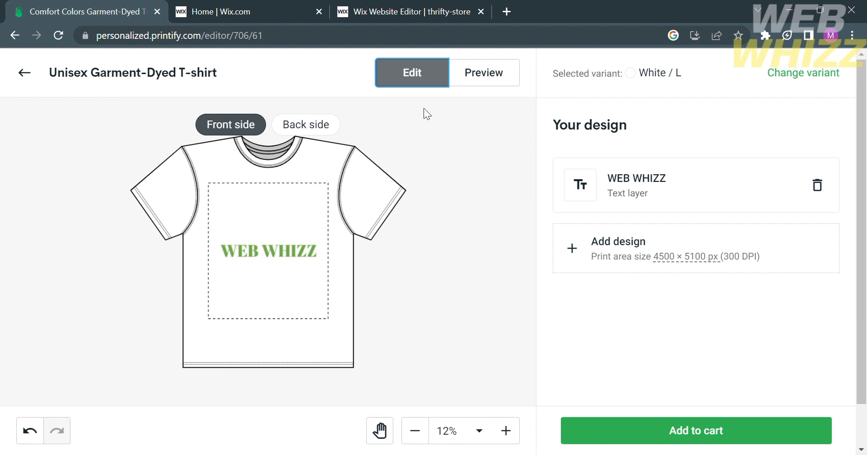
scroll(519, 274, down, 4)
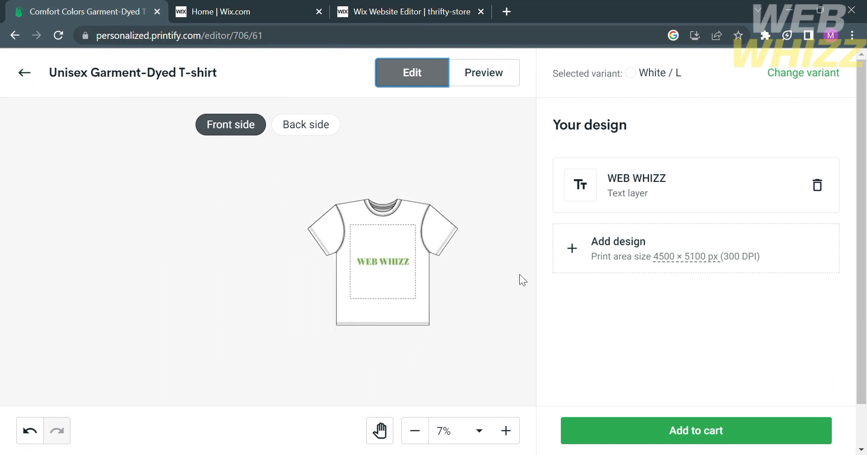
scroll(519, 275, up, 1)
scroll(520, 275, up, 3)
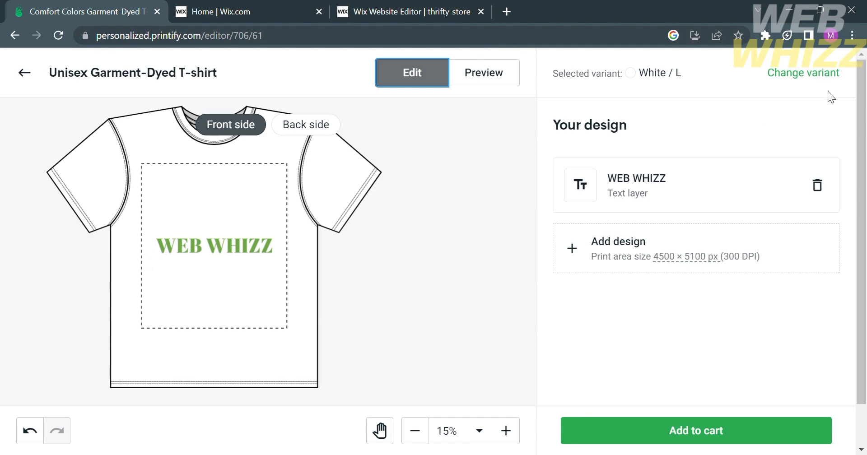
Step: Return to the Unisex Garment-Dyed T-shirt's product page, view its price and shipping offer, and reopen its design editor
scroll(828, 91, up, 5)
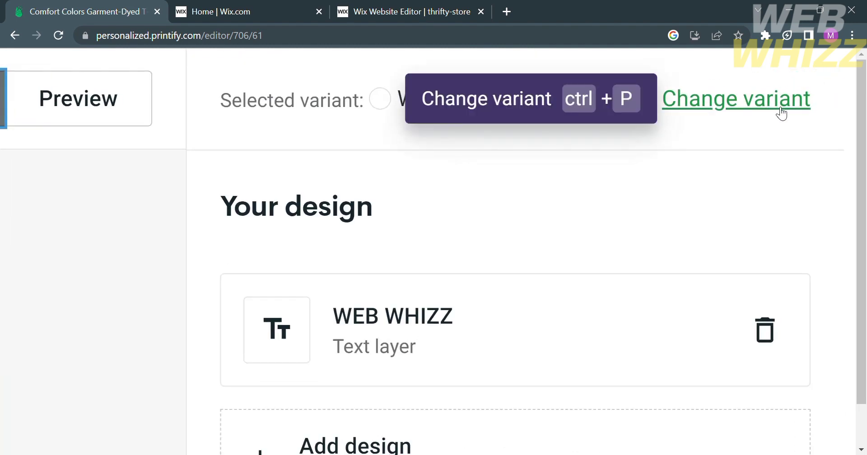
scroll(781, 113, down, 5)
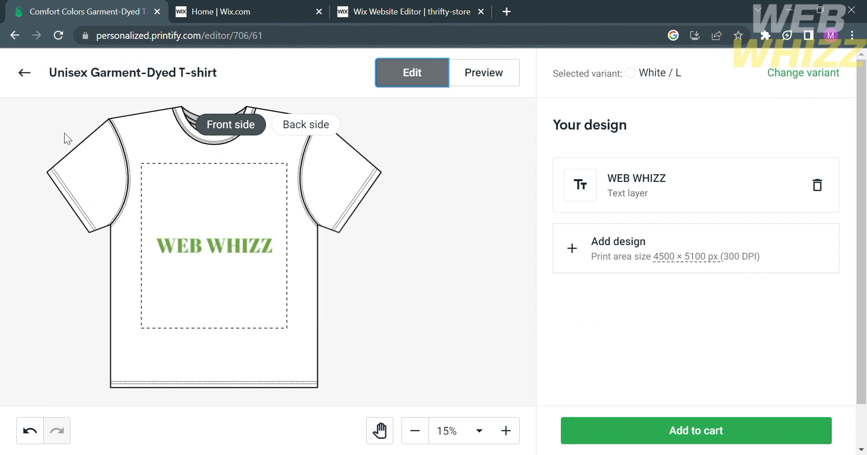
click(24, 80)
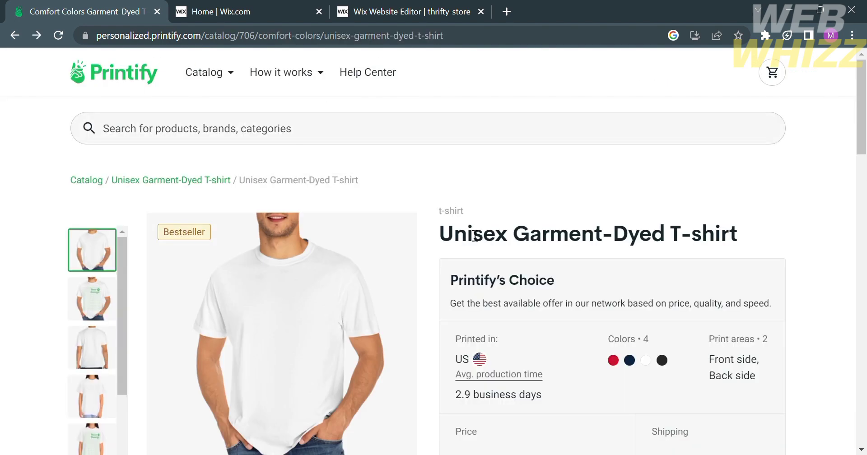
scroll(474, 235, down, 5)
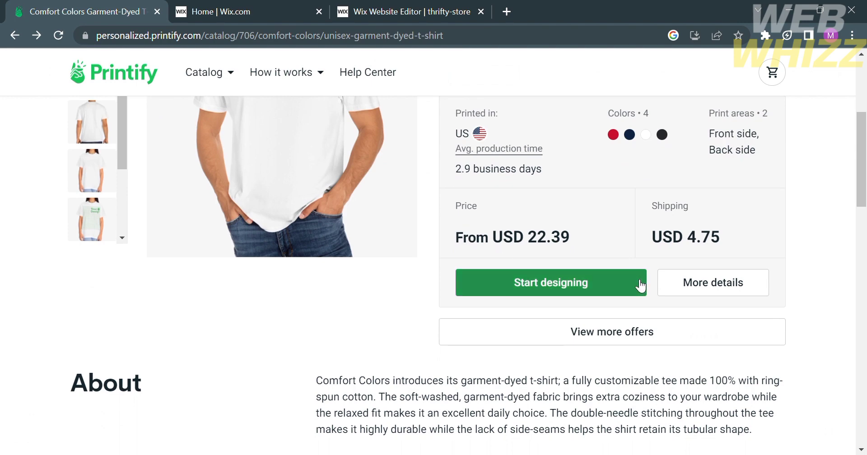
click(641, 285)
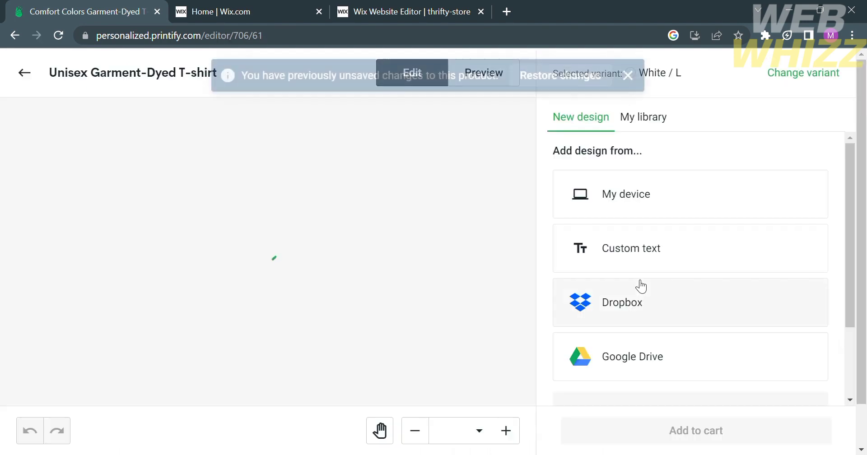
Step: Switch to Wix and have it create the Trifty Shirt site automatically, keeping the business info as is and choosing the Thread theme
click(269, 7)
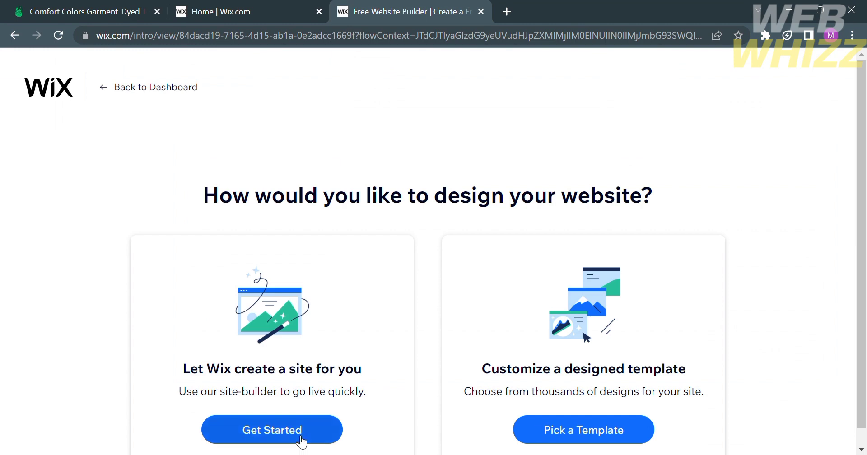
scroll(321, 405, down, 1)
click(325, 411)
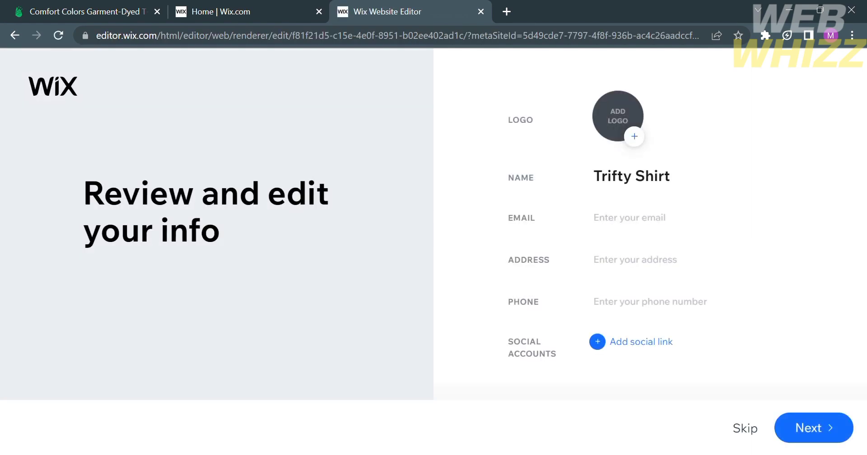
click(814, 428)
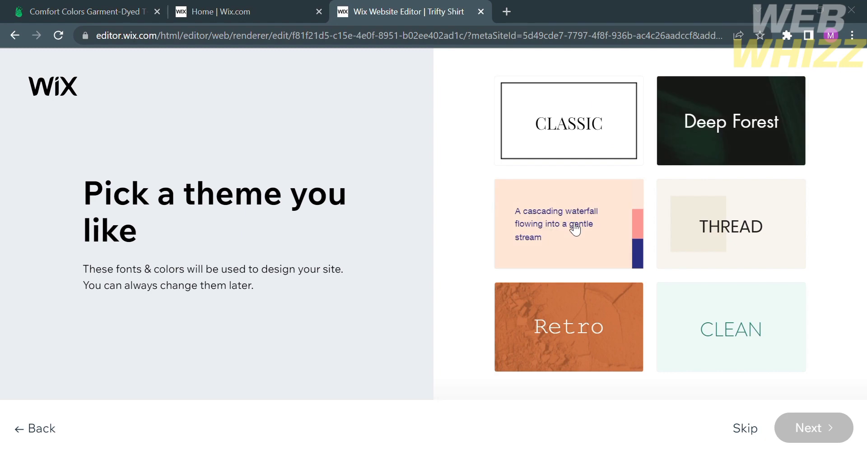
click(717, 226)
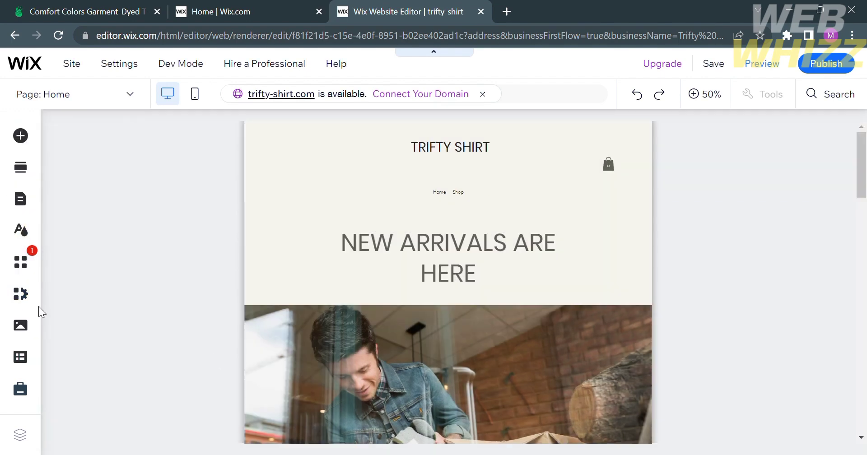
Step: Open the Wix Stores product management list for the site and dismiss the tip about selling physical or digital products
click(21, 296)
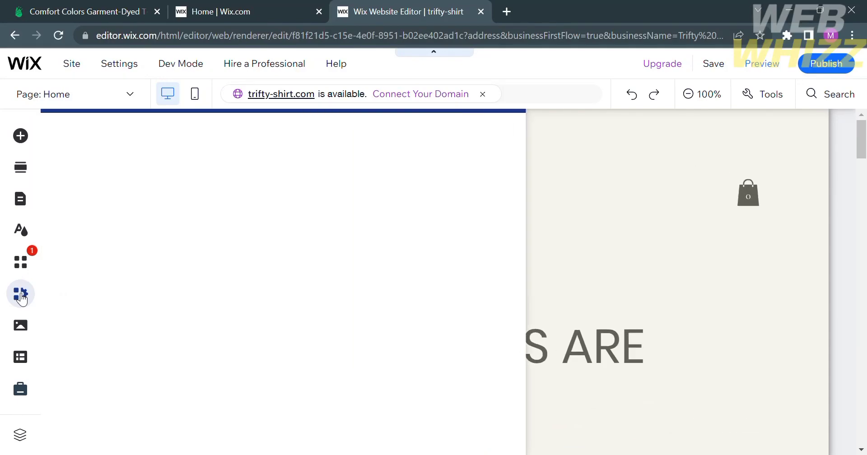
scroll(456, 359, down, 2)
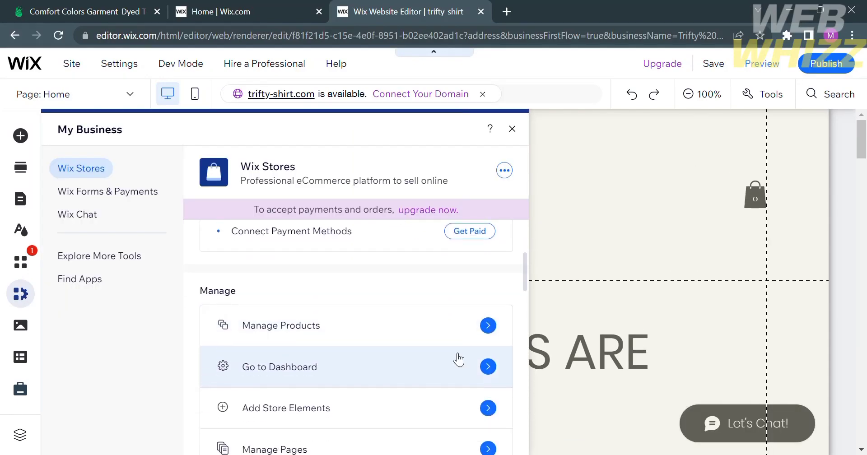
click(470, 329)
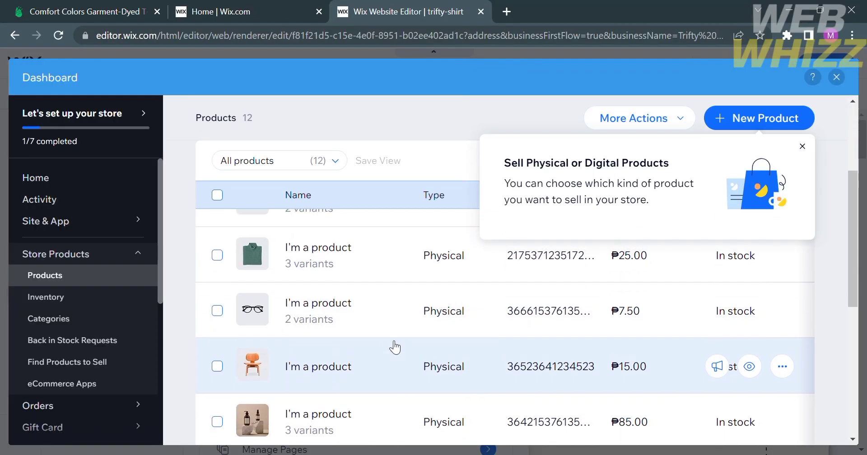
scroll(395, 347, up, 5)
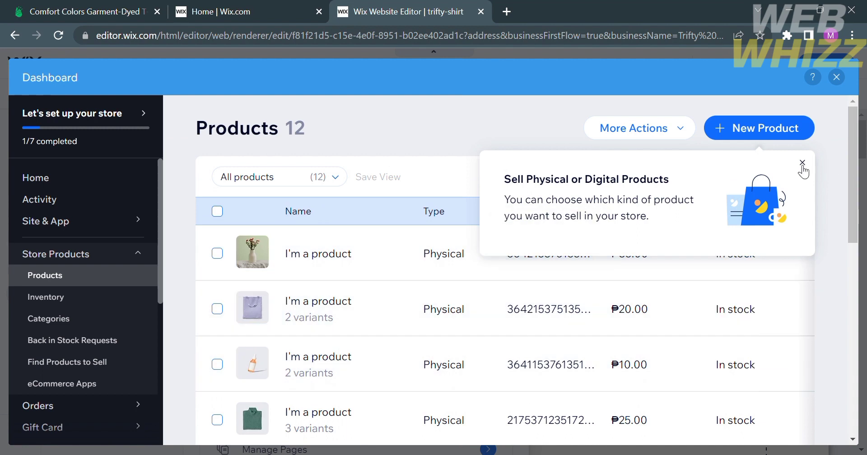
click(803, 165)
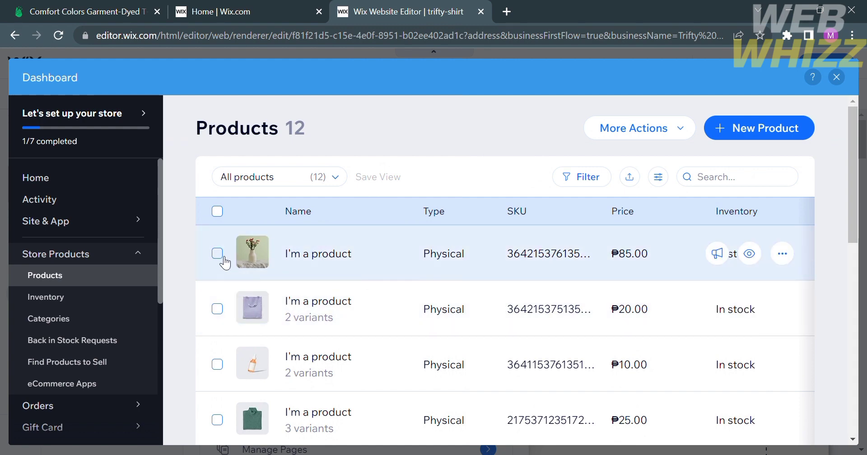
Step: Open the flower vase product's details, examine its images and settings, and close the dashboard without saving
click(217, 254)
click(655, 253)
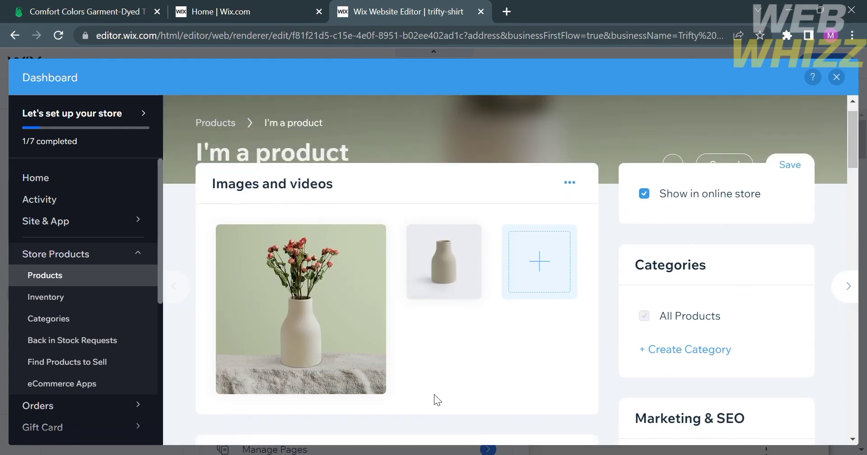
scroll(435, 394, down, 5)
scroll(437, 201, up, 5)
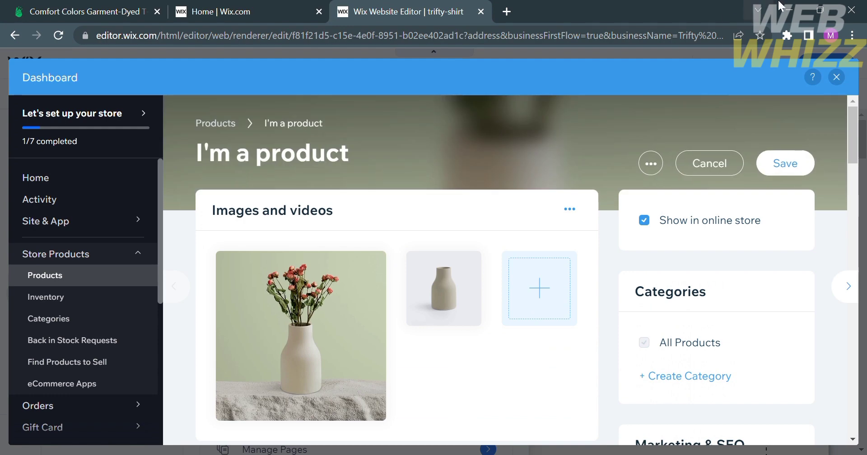
click(837, 78)
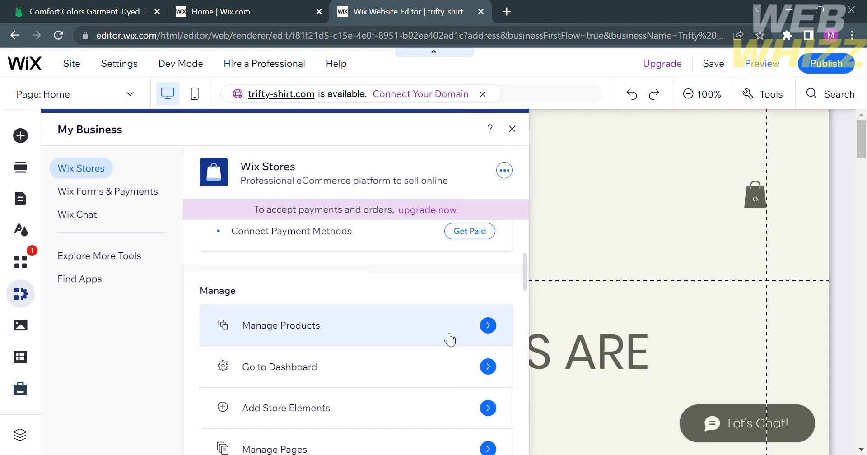
Step: Look over the Wix Stores management options and close My Business to return to the home page design
scroll(447, 336, up, 2)
scroll(446, 335, down, 2)
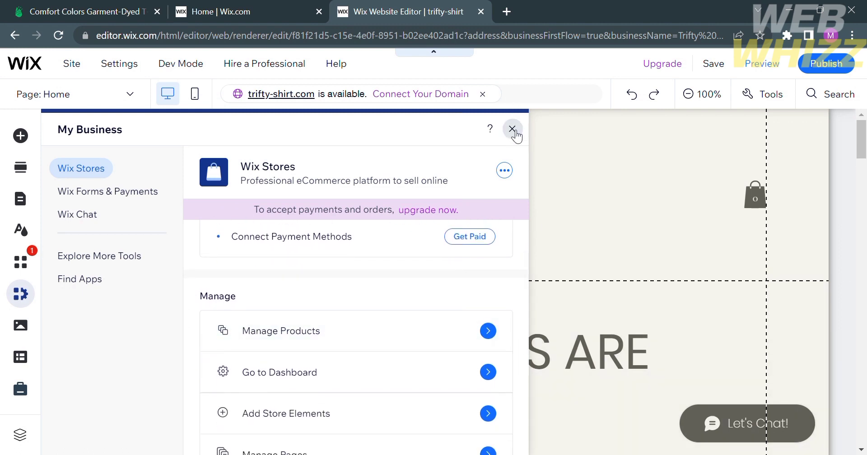
click(513, 130)
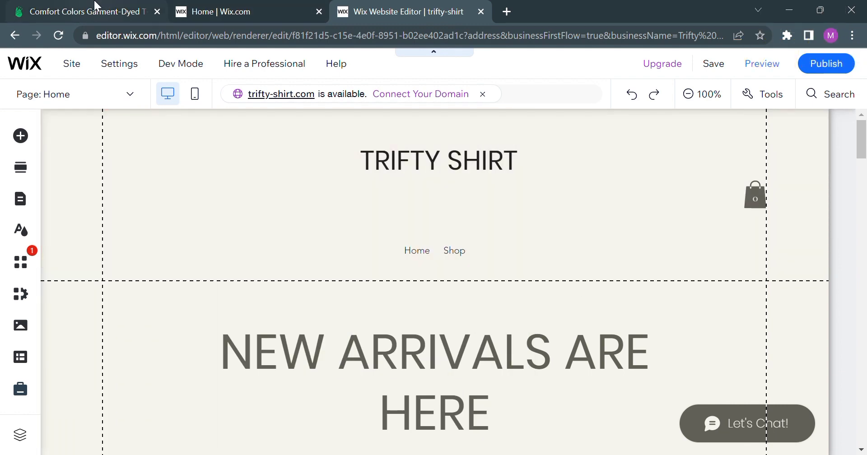